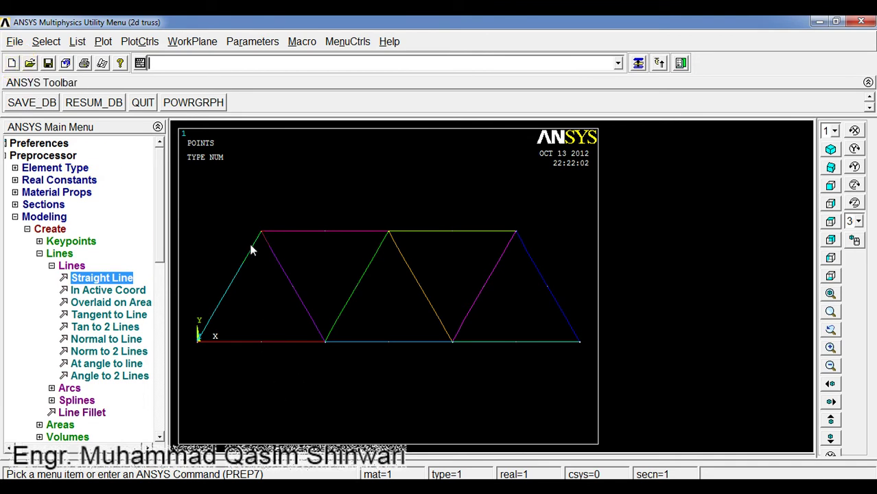
- List all 11 truss lines in attribute format and review their keypoints and 3600 lengths
{"action": "left_click", "coordinate": [80, 42]}
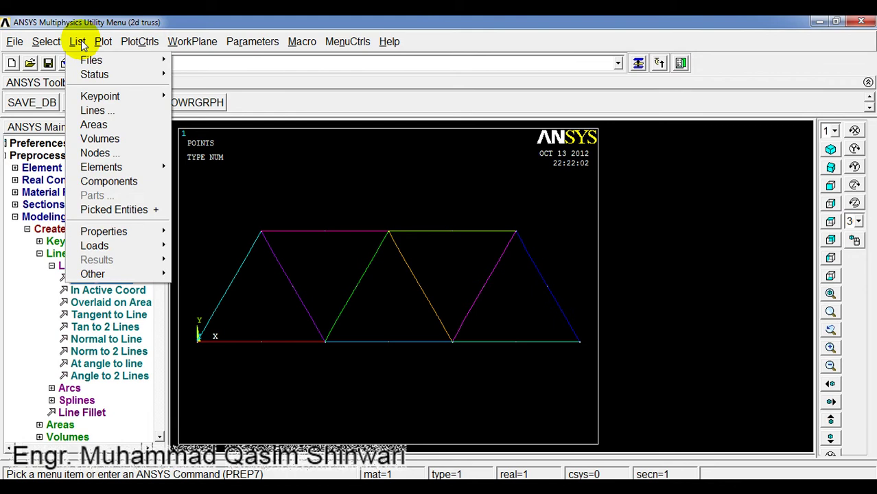
{"action": "left_click", "coordinate": [110, 110]}
{"action": "left_click_drag", "start_coordinate": [356, 165], "coordinate": [306, 155]}
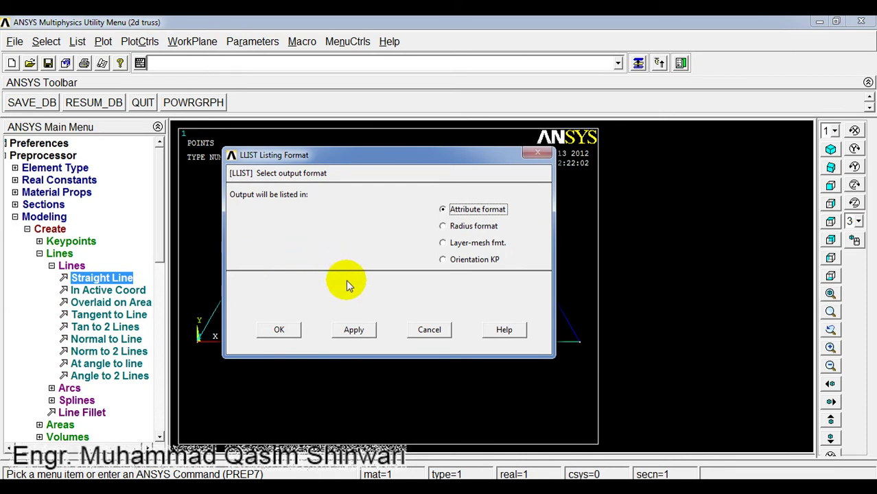
{"action": "left_click", "coordinate": [279, 330]}
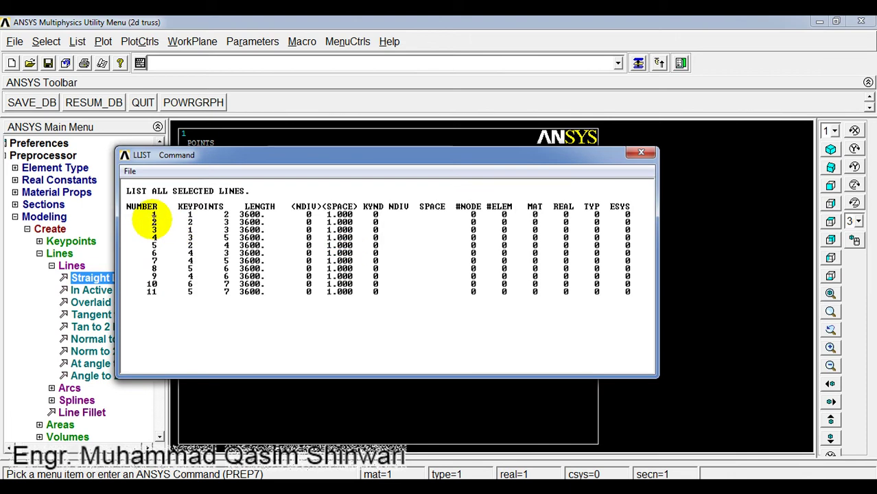
{"action": "left_click_drag", "start_coordinate": [148, 214], "coordinate": [162, 300]}
{"action": "left_click", "coordinate": [220, 274]}
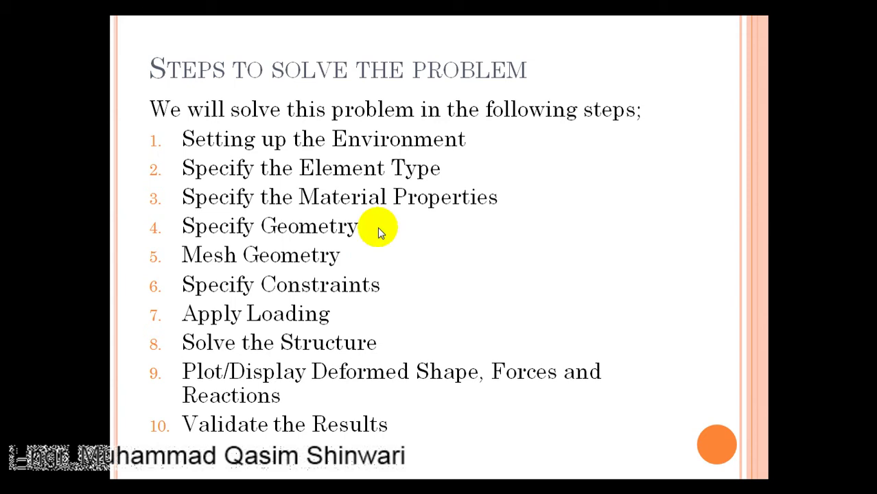
- End the PowerPoint slide show and return to the ANSYS truss model window
{"action": "key", "text": "Escape"}
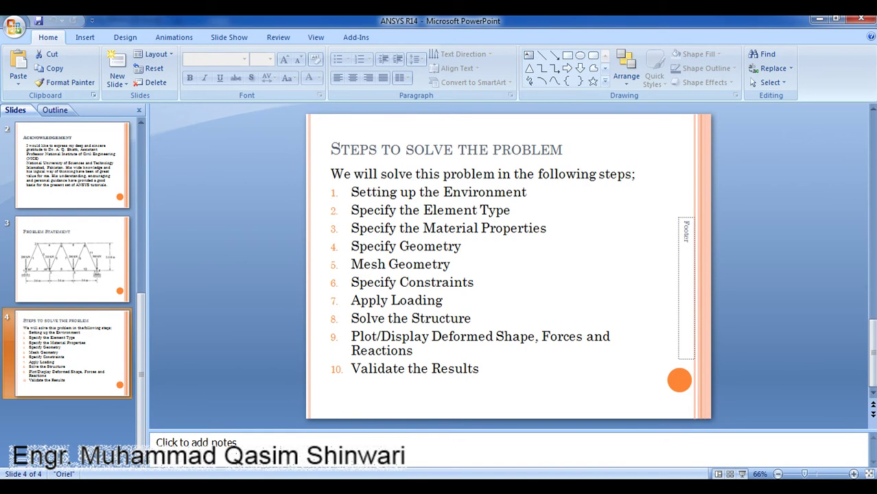
{"action": "mouse_move", "coordinate": [205, 485]}
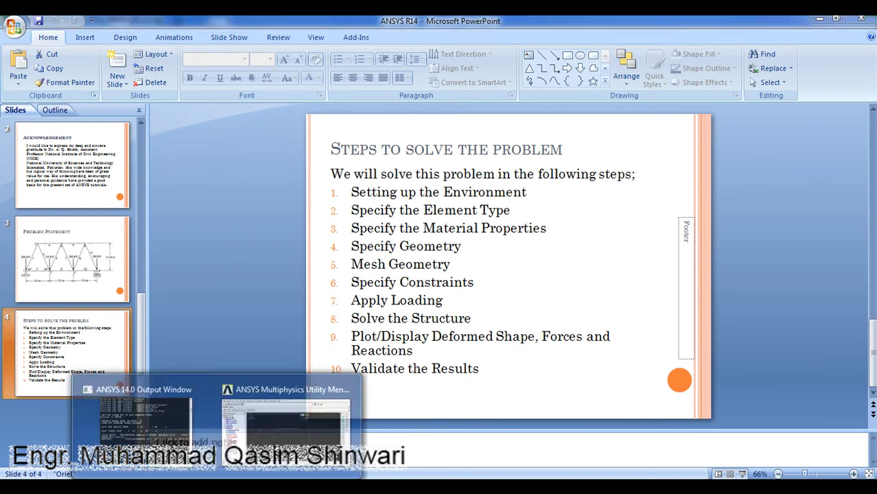
{"action": "left_click", "coordinate": [289, 439]}
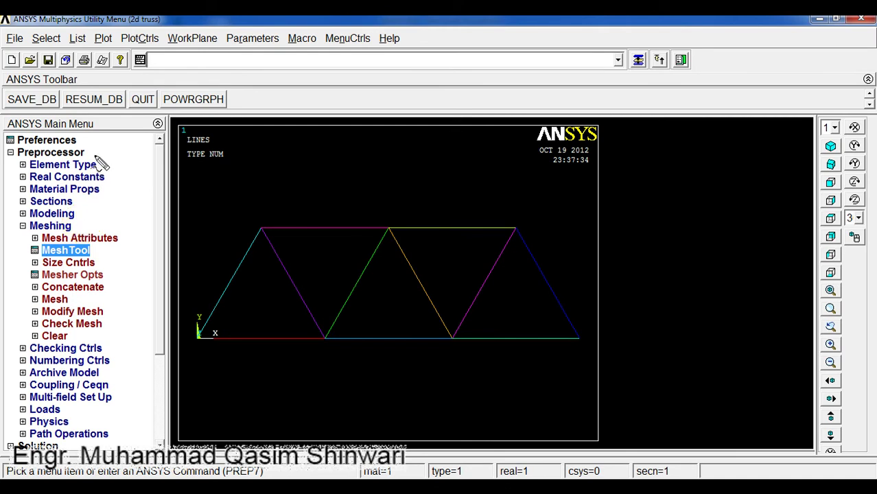
- Open MeshTool, park it beside the truss plot, and keep Global element attributes
{"action": "mouse_move", "coordinate": [93, 152]}
{"action": "left_mouse_down"}
{"action": "mouse_move", "coordinate": [126, 172]}
{"action": "mouse_move", "coordinate": [126, 187]}
{"action": "mouse_move", "coordinate": [91, 230]}
{"action": "mouse_move", "coordinate": [74, 231]}
{"action": "mouse_move", "coordinate": [128, 235]}
{"action": "mouse_move", "coordinate": [107, 256]}
{"action": "mouse_move", "coordinate": [92, 253]}
{"action": "left_mouse_up"}
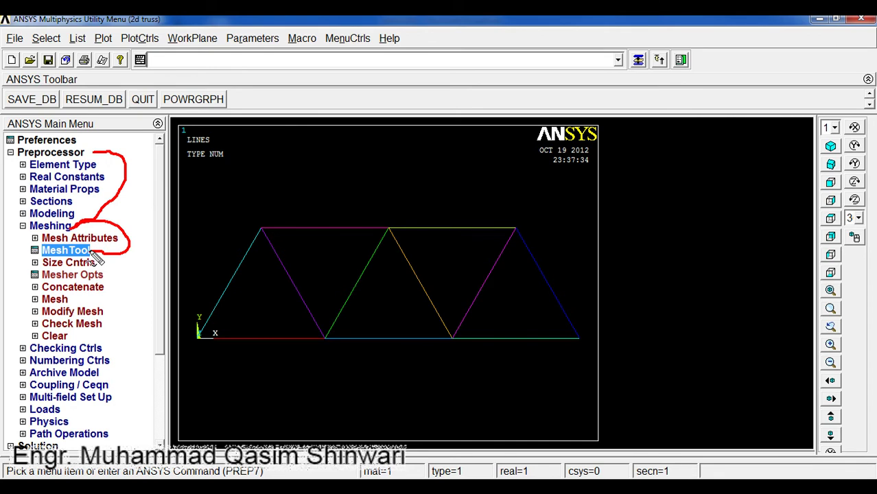
{"action": "key", "text": "Escape"}
{"action": "left_click", "coordinate": [92, 254]}
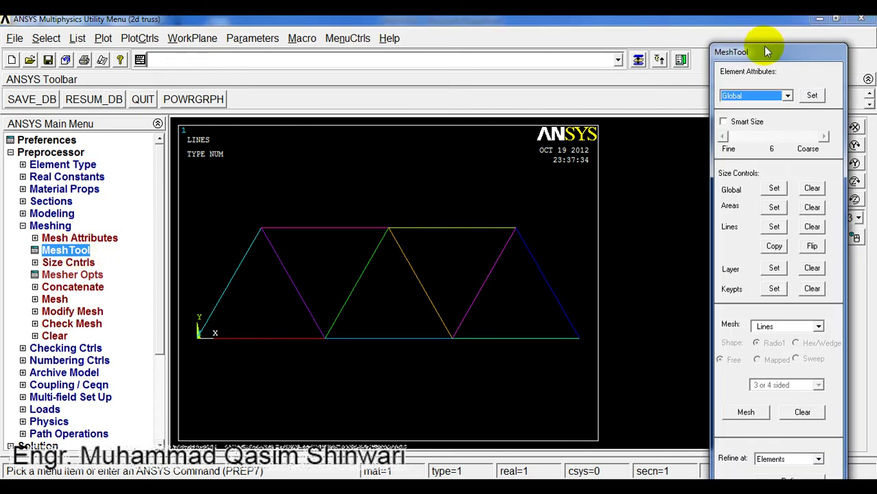
{"action": "left_click_drag", "start_coordinate": [765, 47], "coordinate": [80, 27]}
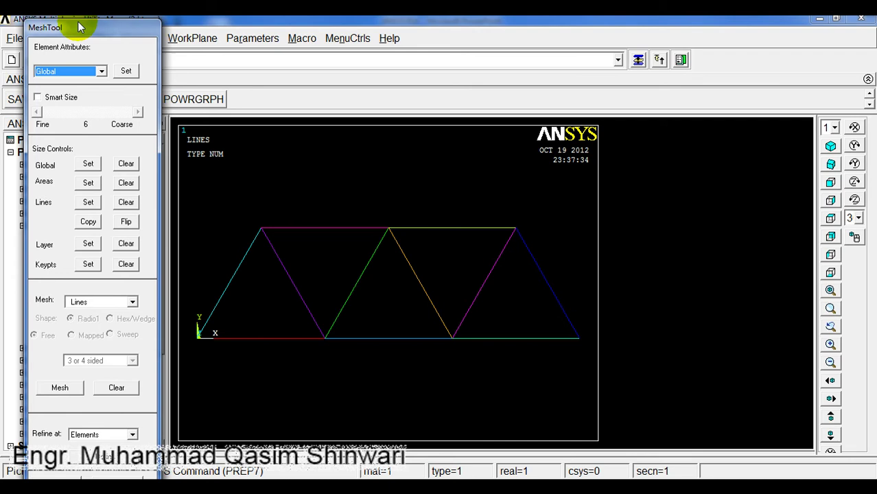
{"action": "mouse_move", "coordinate": [79, 27]}
{"action": "left_mouse_down"}
{"action": "mouse_move", "coordinate": [258, 27]}
{"action": "mouse_move", "coordinate": [147, 30]}
{"action": "mouse_move", "coordinate": [68, 17]}
{"action": "mouse_move", "coordinate": [79, 23]}
{"action": "left_mouse_up"}
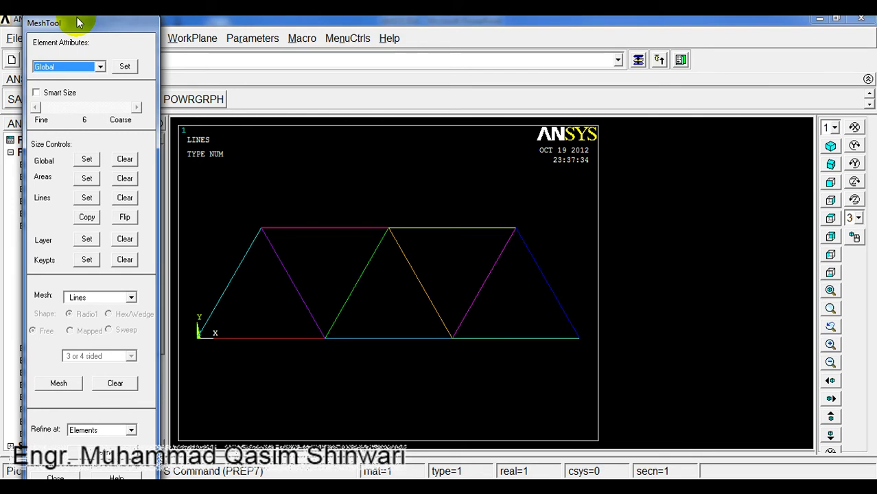
{"action": "left_click", "coordinate": [117, 25]}
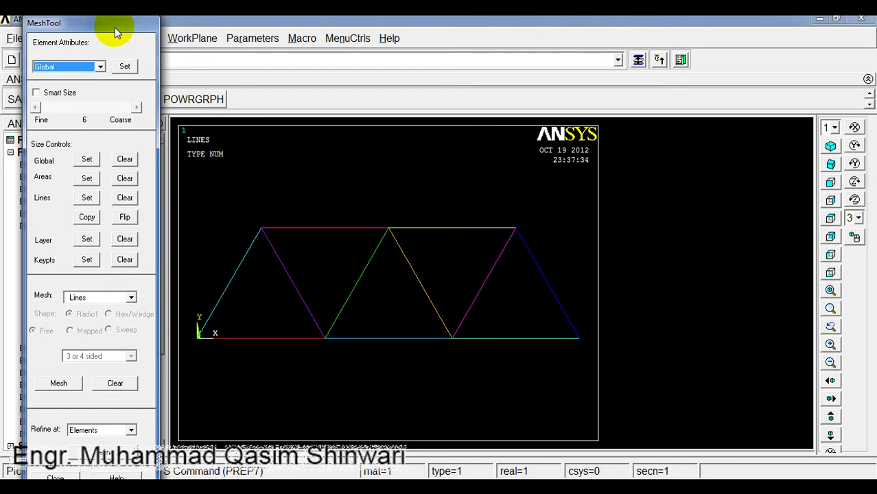
{"action": "left_click", "coordinate": [85, 67]}
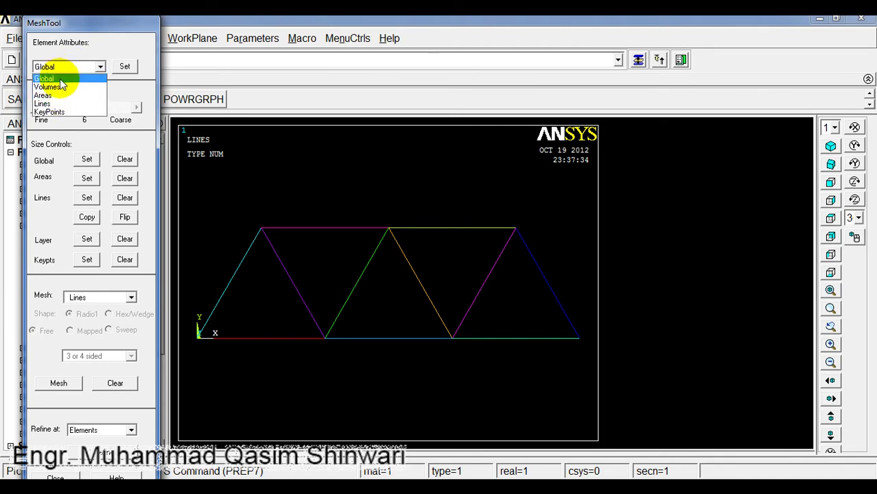
{"action": "left_click", "coordinate": [61, 81]}
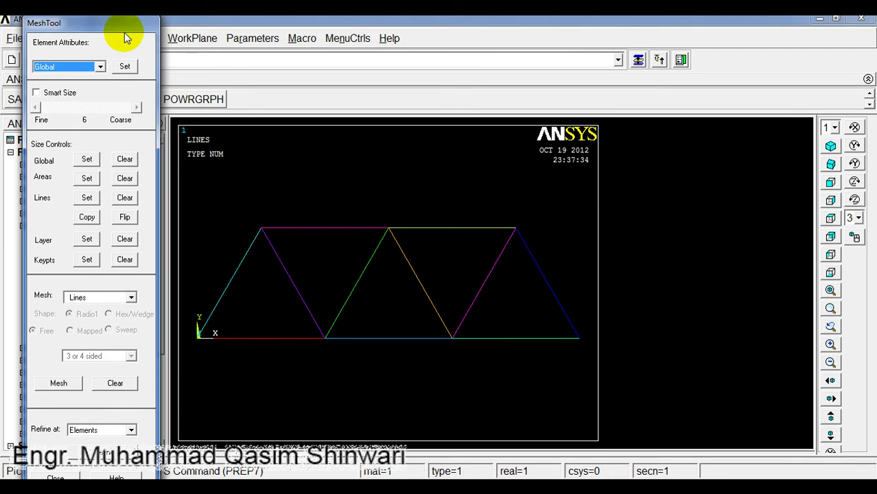
- Set default mesh attributes: LINK180 type 1, material 1, real constant 1, ESYS 0
{"action": "left_click", "coordinate": [125, 66]}
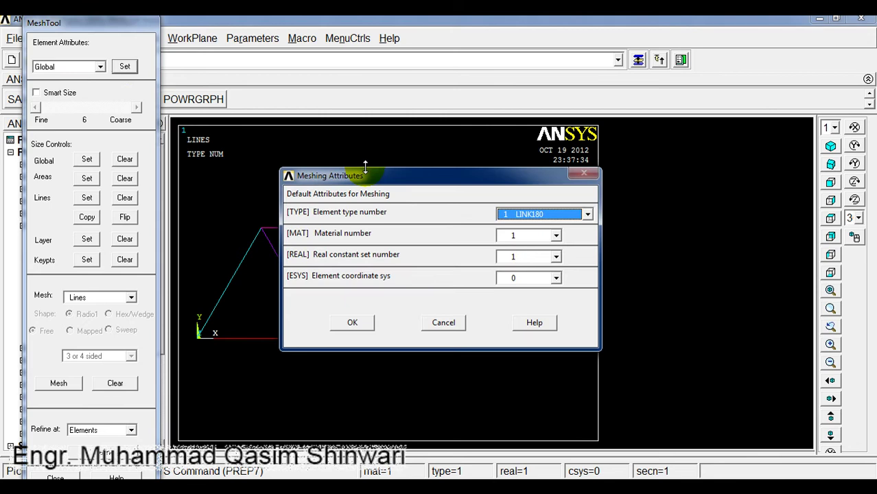
{"action": "left_click", "coordinate": [531, 215]}
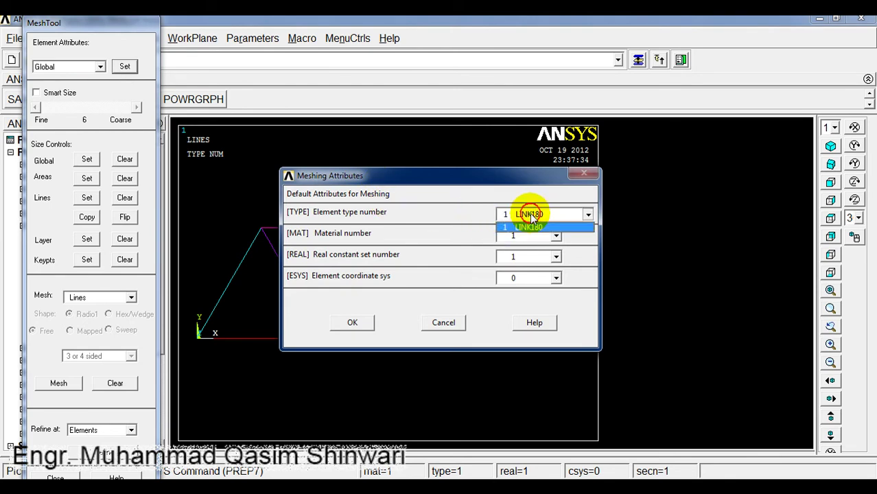
{"action": "left_click", "coordinate": [533, 216]}
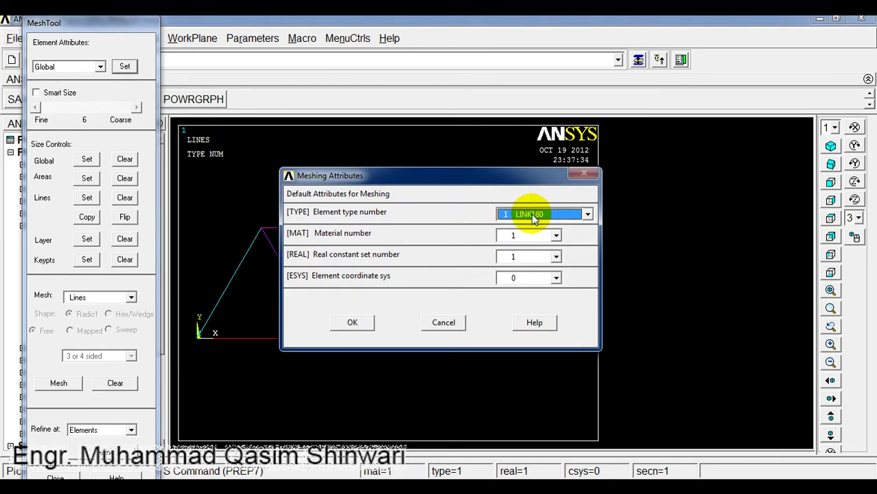
{"action": "left_click", "coordinate": [527, 234]}
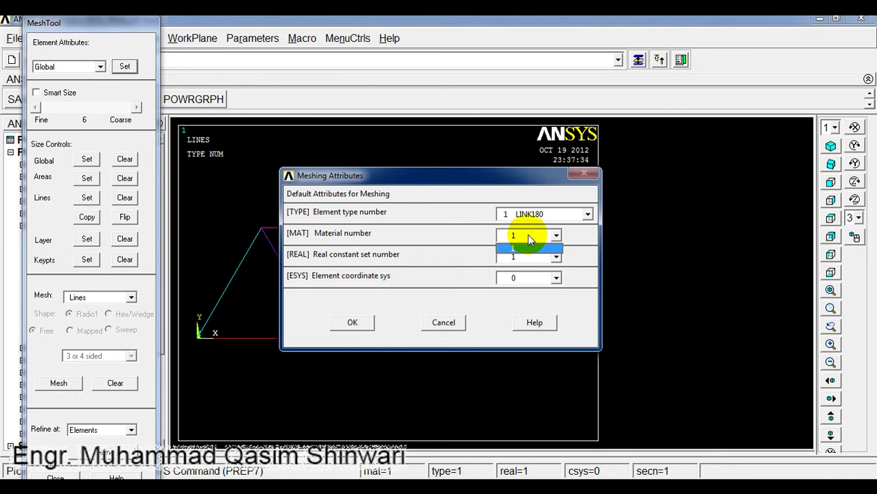
{"action": "left_click", "coordinate": [525, 258]}
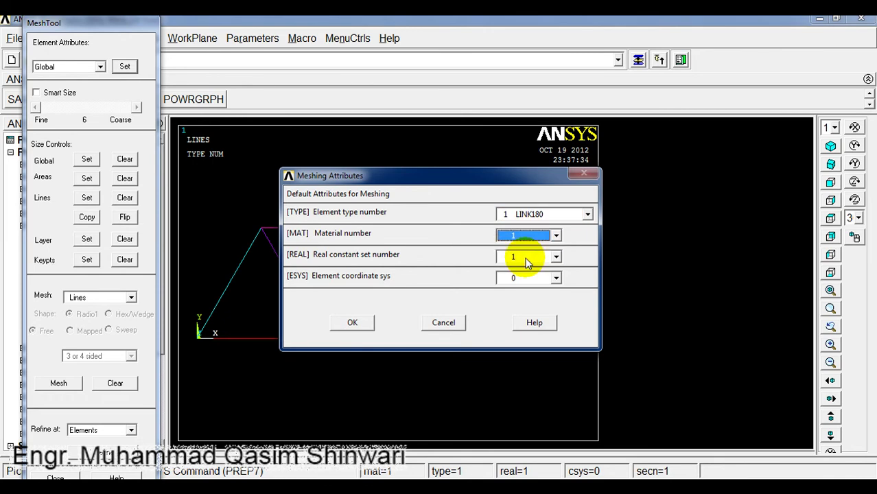
{"action": "left_click", "coordinate": [525, 258]}
{"action": "left_click", "coordinate": [525, 262]}
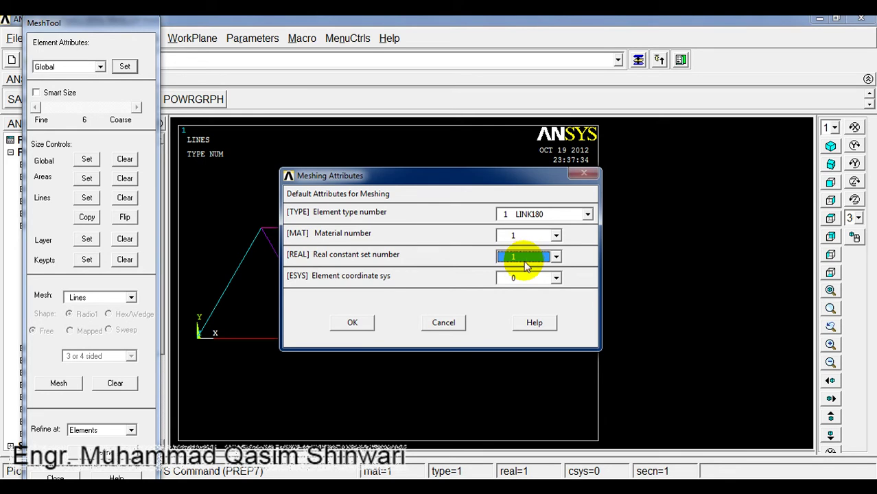
{"action": "left_click", "coordinate": [512, 279]}
{"action": "left_click", "coordinate": [511, 285]}
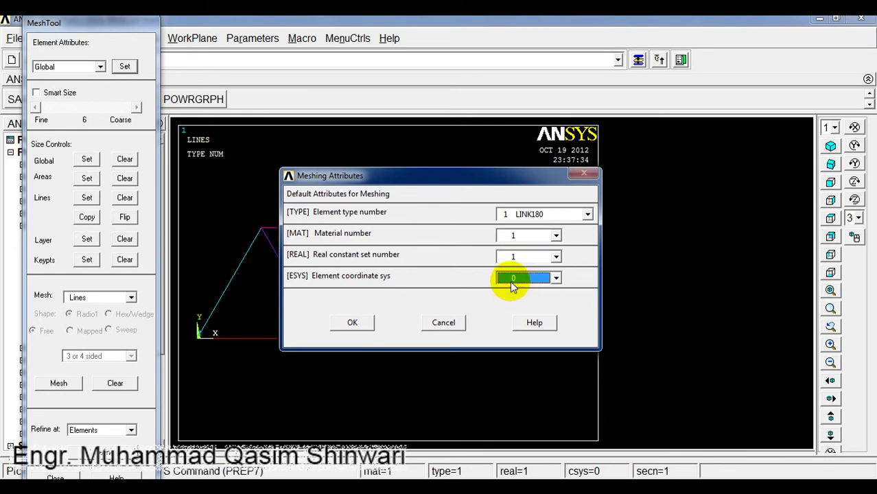
{"action": "left_click", "coordinate": [352, 325]}
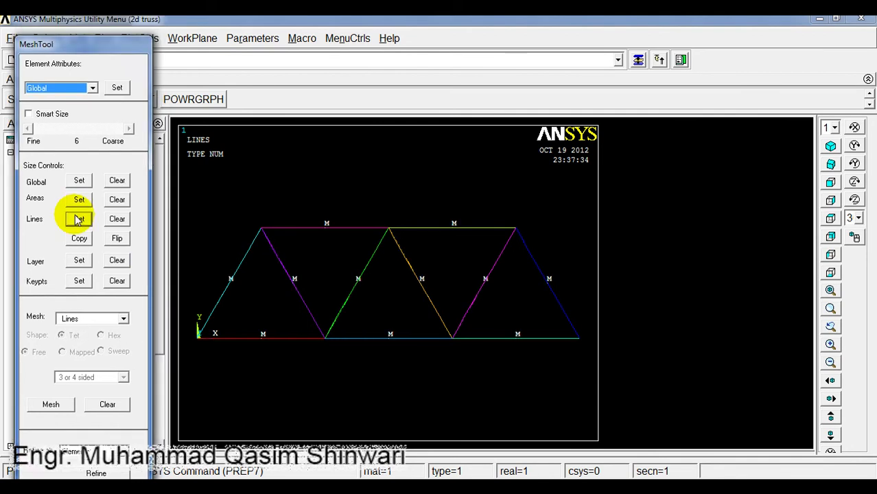
- Pick all truss lines for element sizing and enter 1 element division per line
{"action": "left_click", "coordinate": [78, 219]}
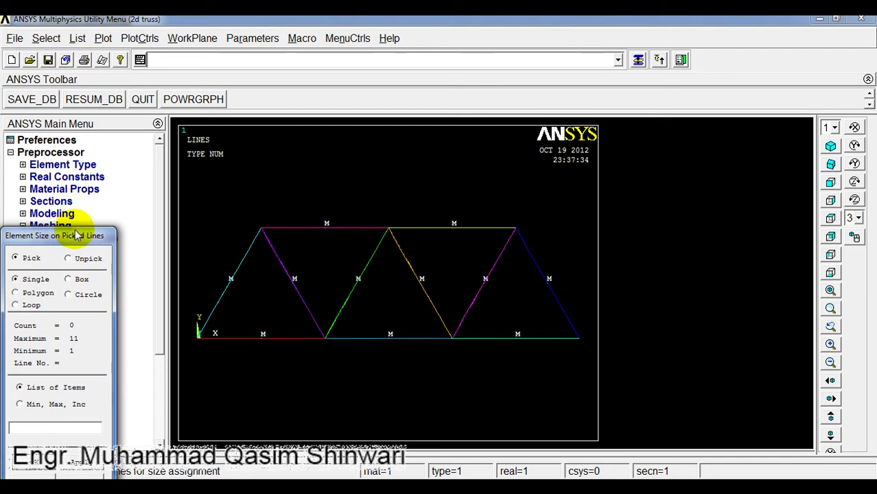
{"action": "left_click_drag", "start_coordinate": [76, 236], "coordinate": [91, 152]}
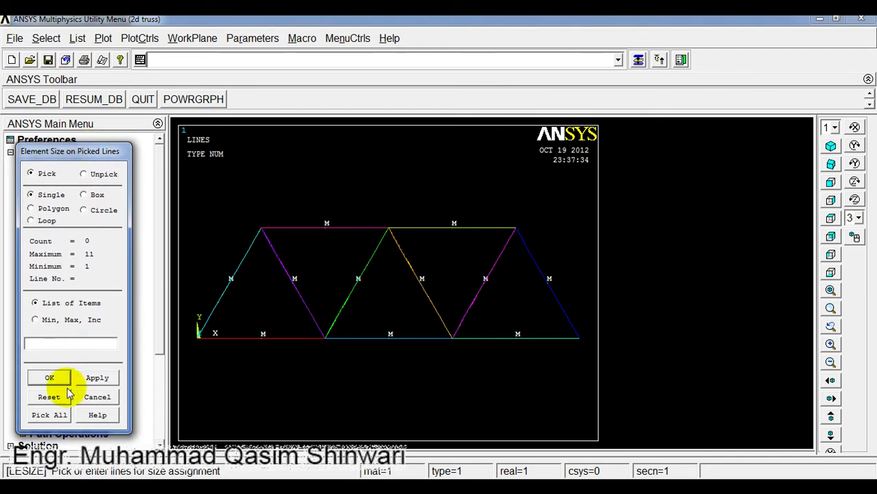
{"action": "left_click", "coordinate": [50, 414]}
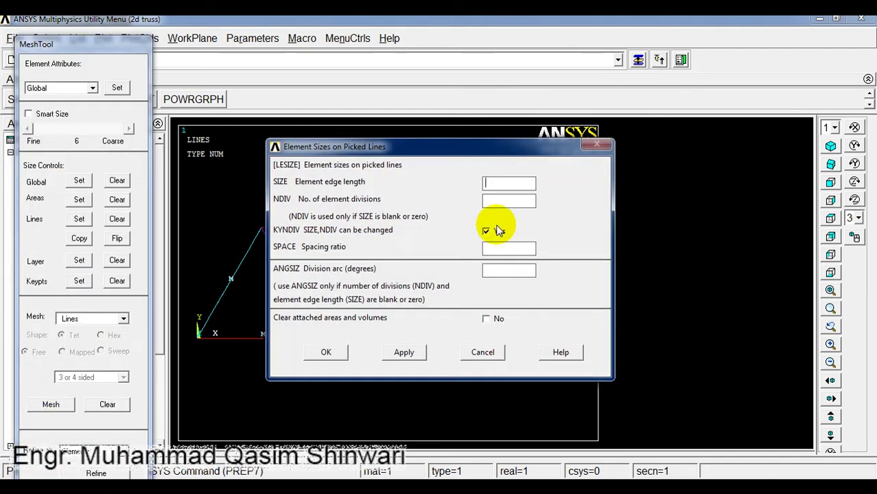
{"action": "left_click", "coordinate": [509, 198]}
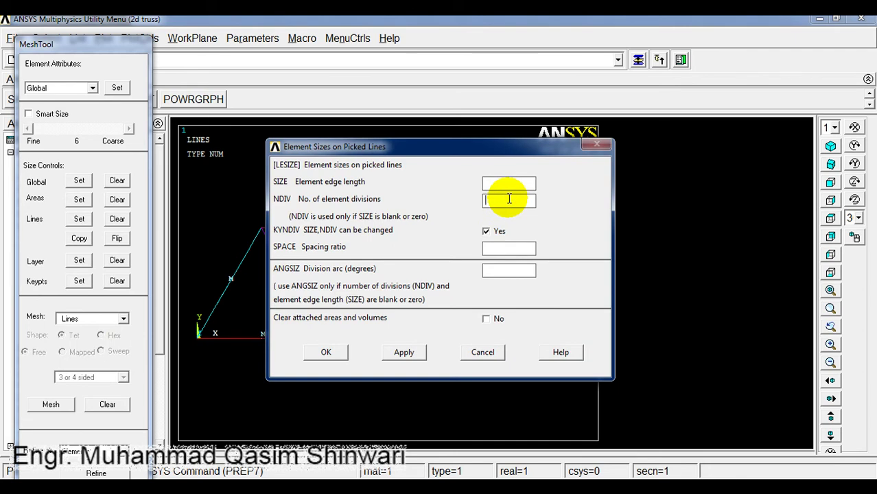
{"action": "type", "text": "1"}
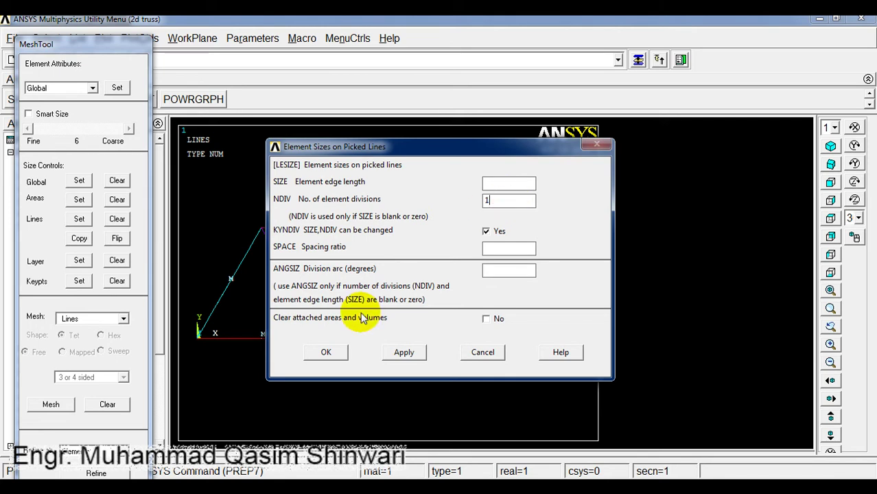
- Apply the one-division sizing, then mesh every truss line with Pick All
{"action": "left_click", "coordinate": [328, 353]}
{"action": "left_click", "coordinate": [84, 292]}
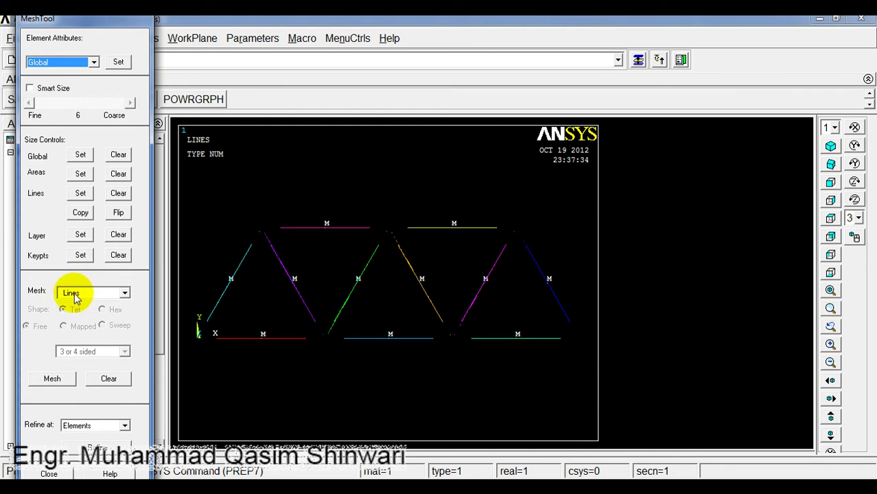
{"action": "left_click", "coordinate": [81, 295]}
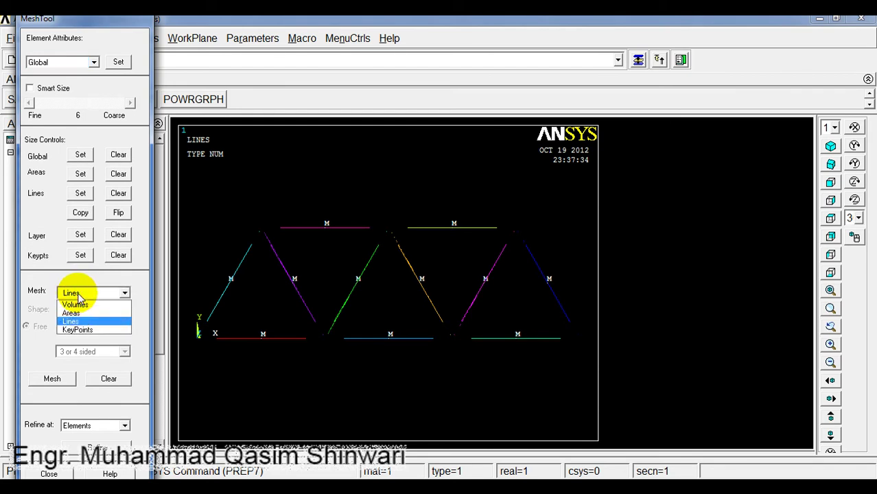
{"action": "left_click", "coordinate": [80, 295]}
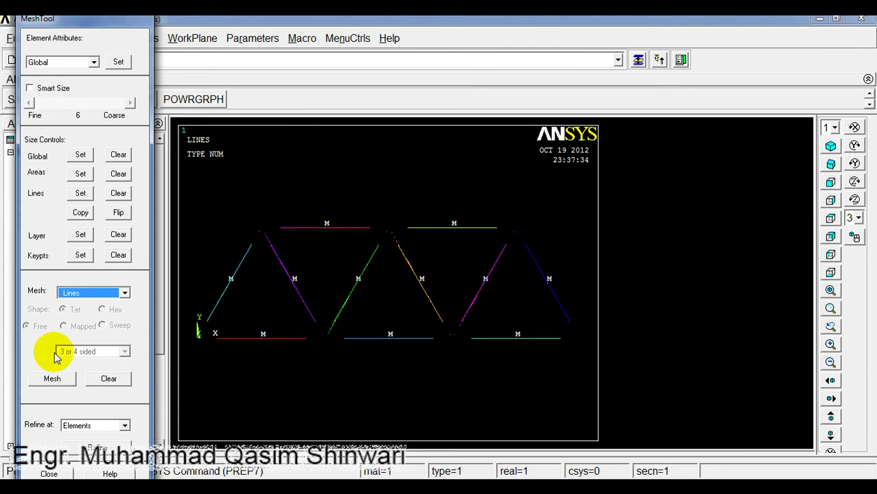
{"action": "left_click", "coordinate": [53, 378]}
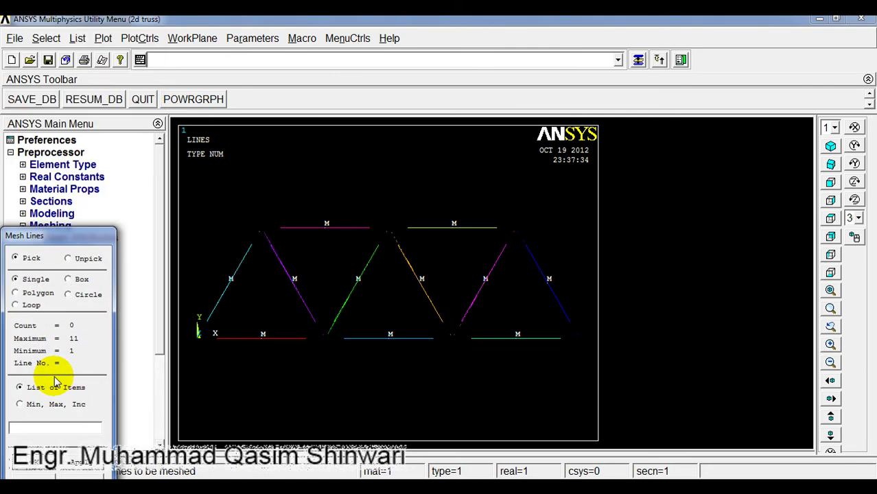
{"action": "left_click_drag", "start_coordinate": [59, 237], "coordinate": [75, 178]}
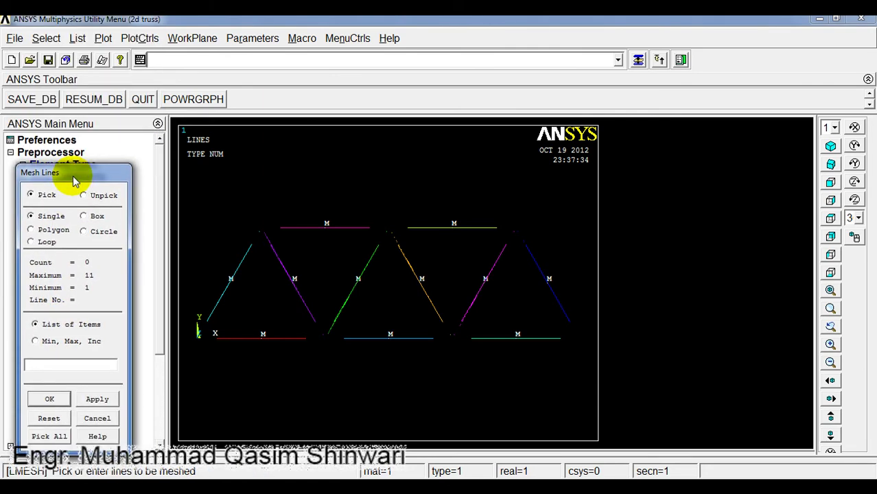
{"action": "left_click", "coordinate": [50, 436]}
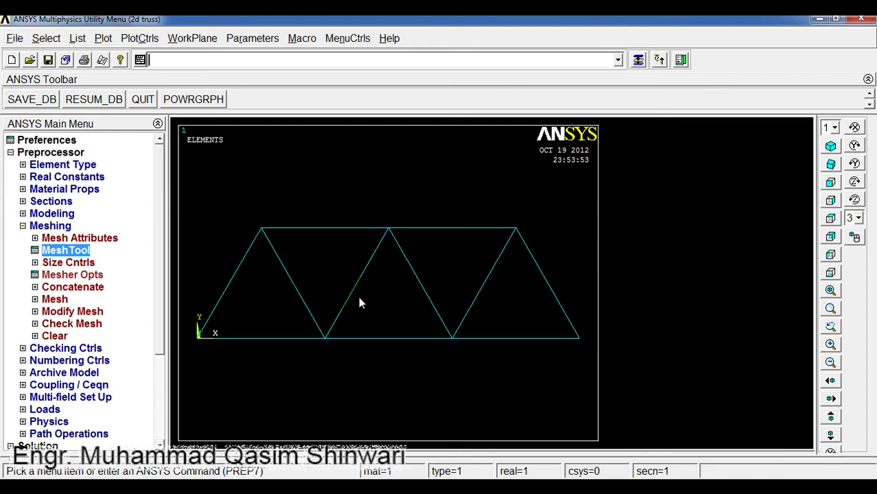
{"action": "left_click", "coordinate": [236, 461]}
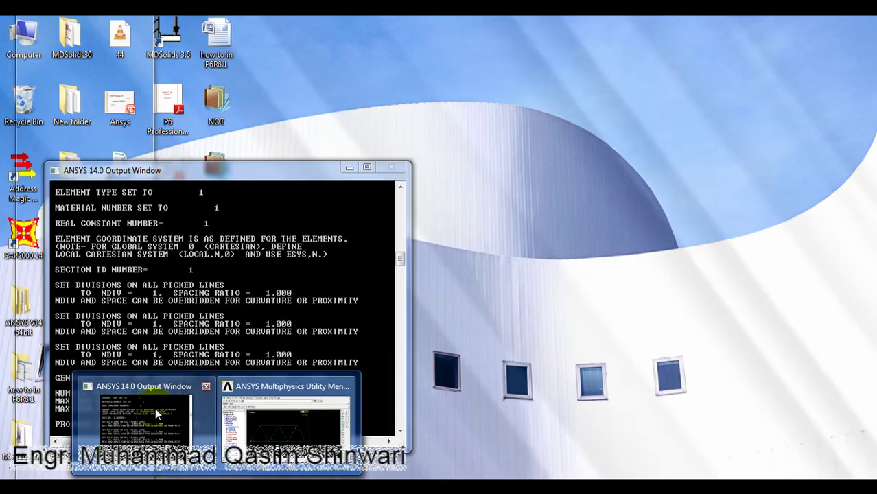
{"action": "left_click", "coordinate": [155, 407]}
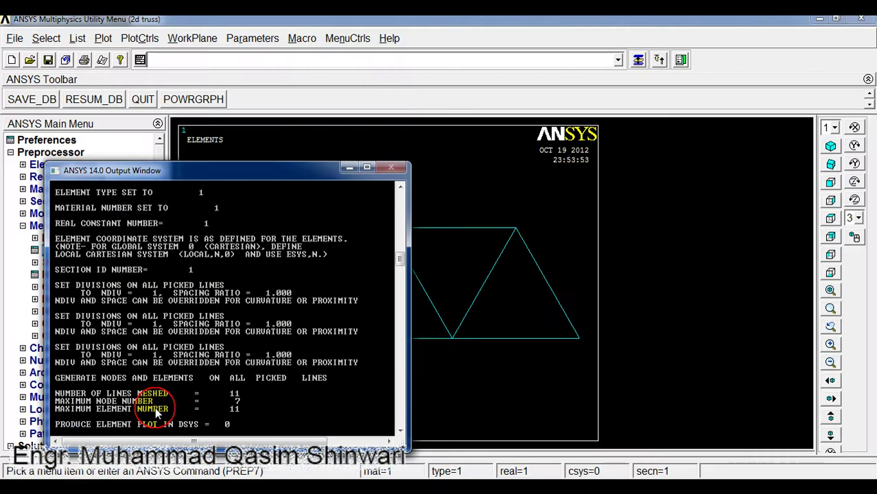
{"action": "left_click", "coordinate": [249, 393]}
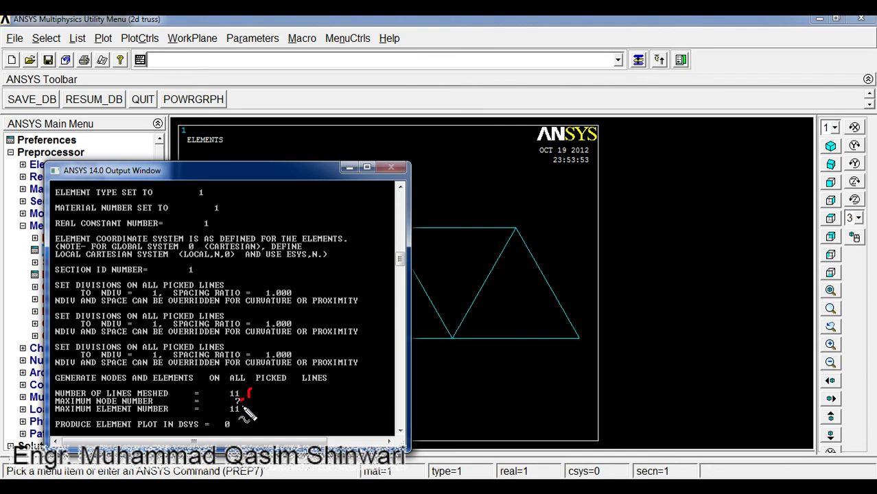
{"action": "left_click_drag", "start_coordinate": [242, 410], "coordinate": [249, 406]}
{"action": "key", "text": "Escape"}
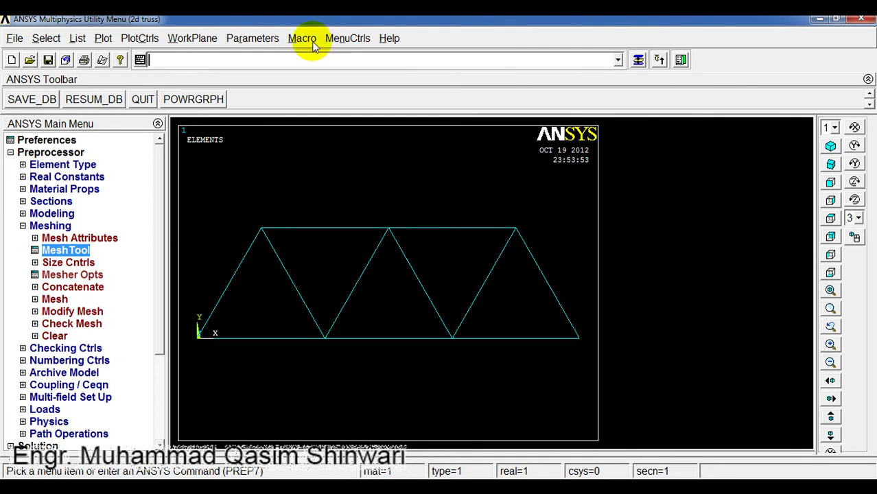
{"action": "left_click", "coordinate": [79, 39]}
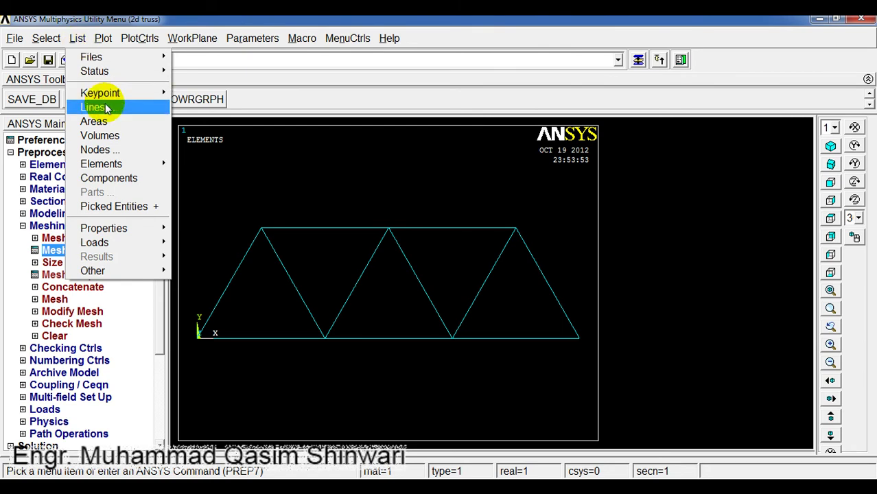
{"action": "mouse_move", "coordinate": [128, 166]}
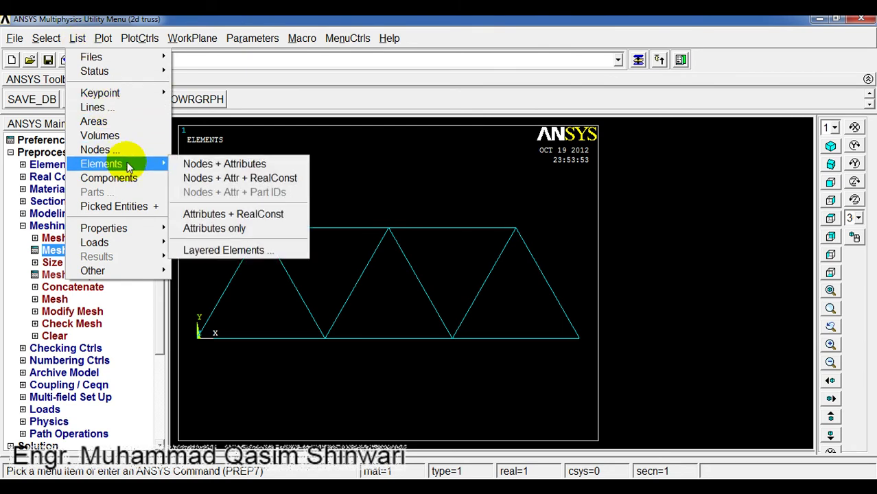
{"action": "left_click", "coordinate": [197, 167]}
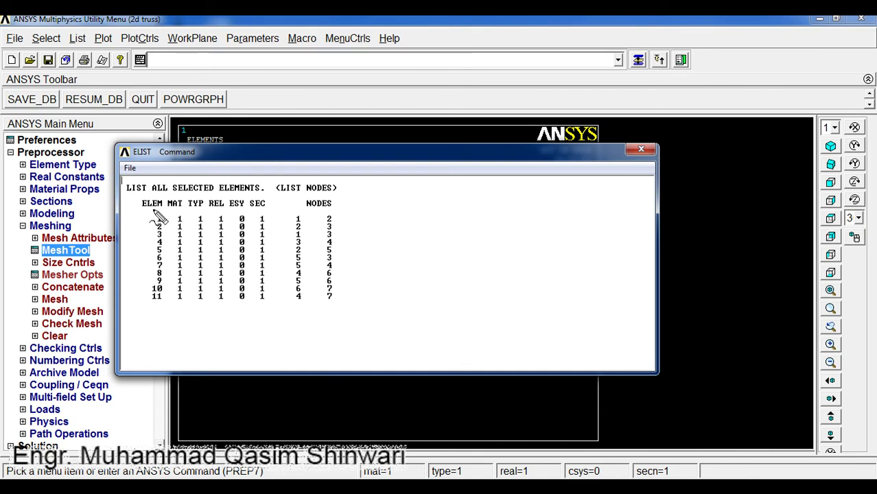
{"action": "mouse_move", "coordinate": [152, 213]}
{"action": "left_mouse_down"}
{"action": "mouse_move", "coordinate": [152, 222]}
{"action": "mouse_move", "coordinate": [197, 221]}
{"action": "left_mouse_up"}
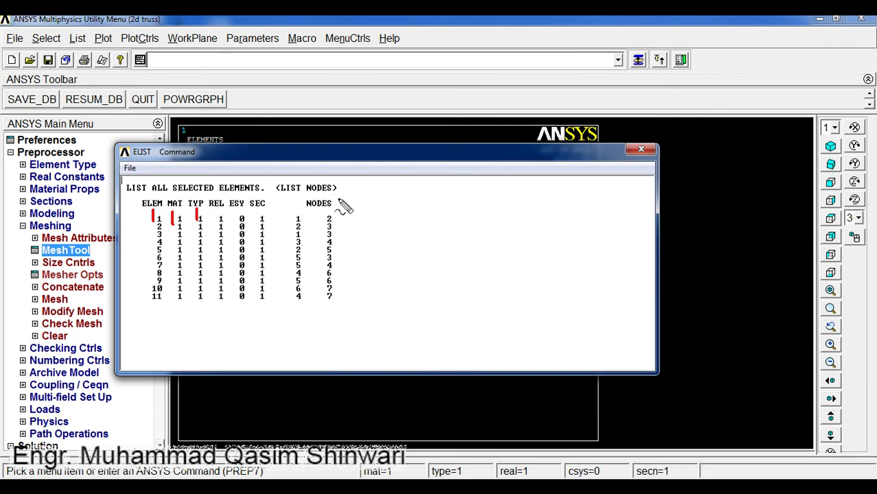
{"action": "left_click_drag", "start_coordinate": [338, 200], "coordinate": [339, 227]}
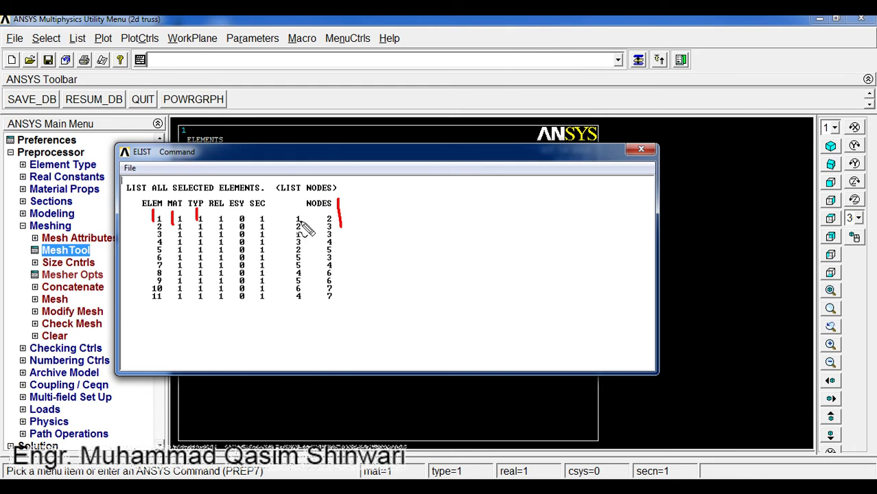
{"action": "left_click_drag", "start_coordinate": [299, 221], "coordinate": [327, 220]}
{"action": "key", "text": "Escape"}
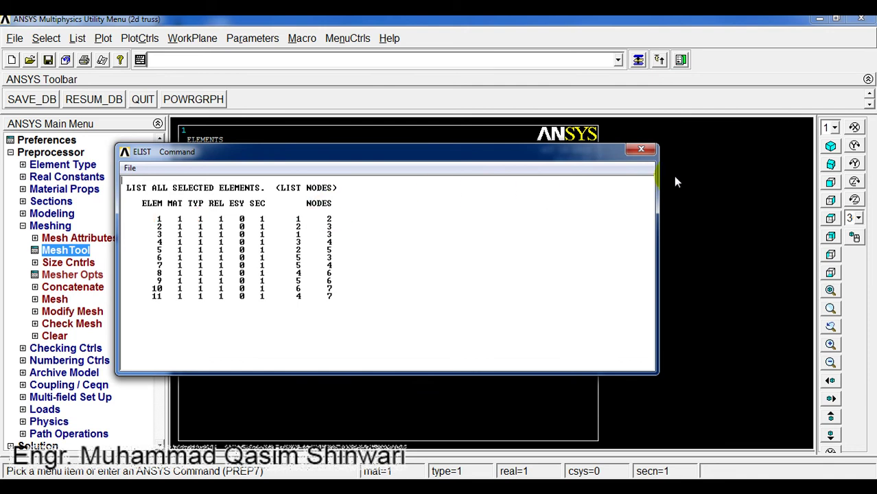
{"action": "left_click", "coordinate": [657, 160]}
{"action": "left_click", "coordinate": [642, 151]}
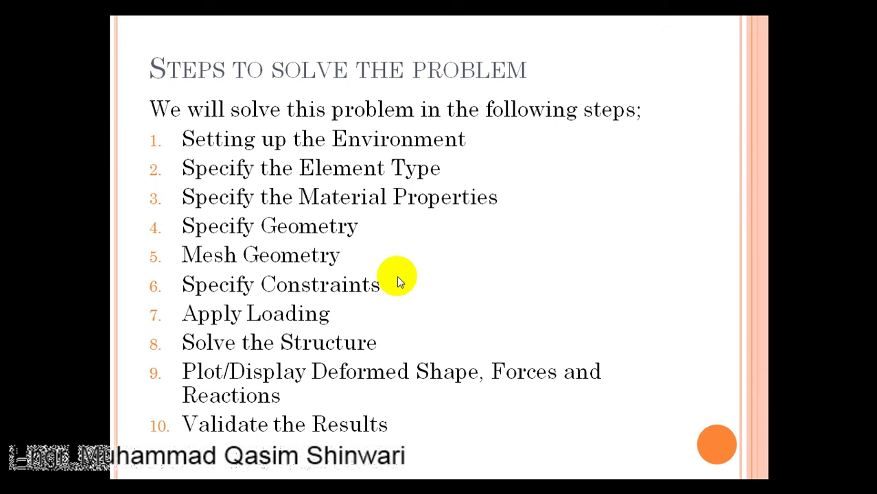
- Review the four-load Problem Statement slide, then return to the meshed truss in ANSYS
{"action": "key", "text": "Escape"}
{"action": "left_click", "coordinate": [104, 265]}
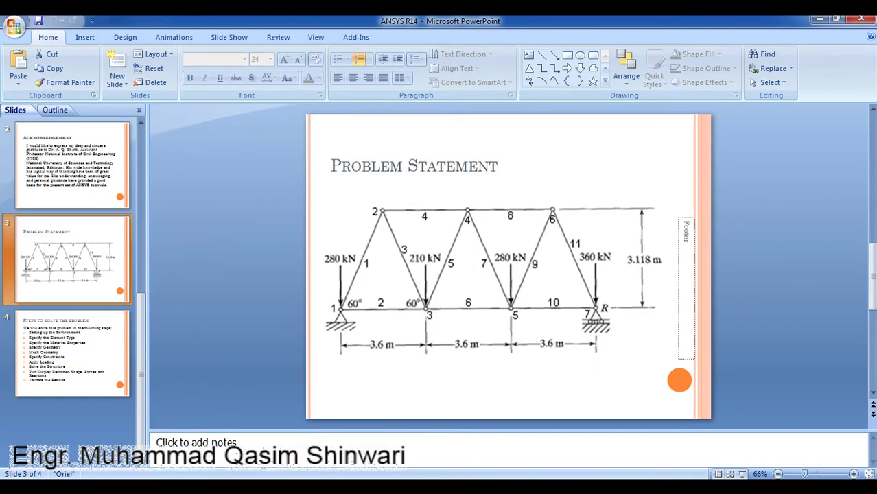
{"action": "left_click", "coordinate": [263, 423]}
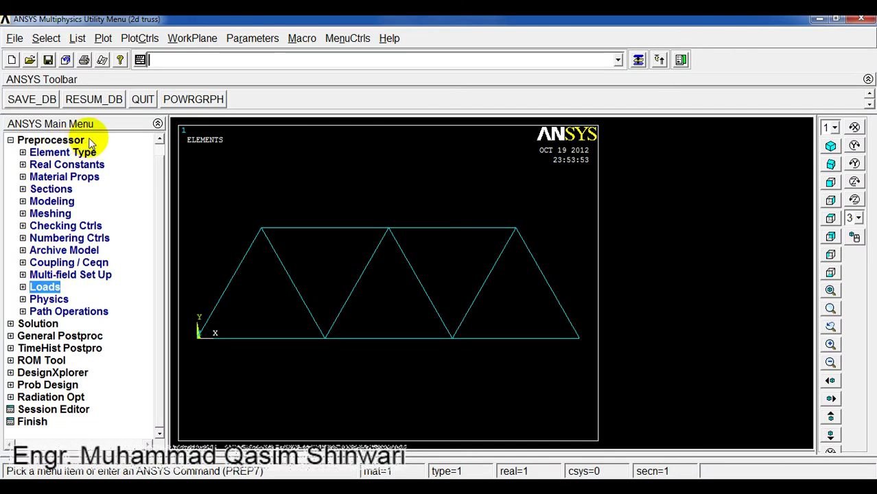
- Constrain UX and UY at keypoint 1 on the left end, leaving the value blank
{"action": "left_click", "coordinate": [23, 287]}
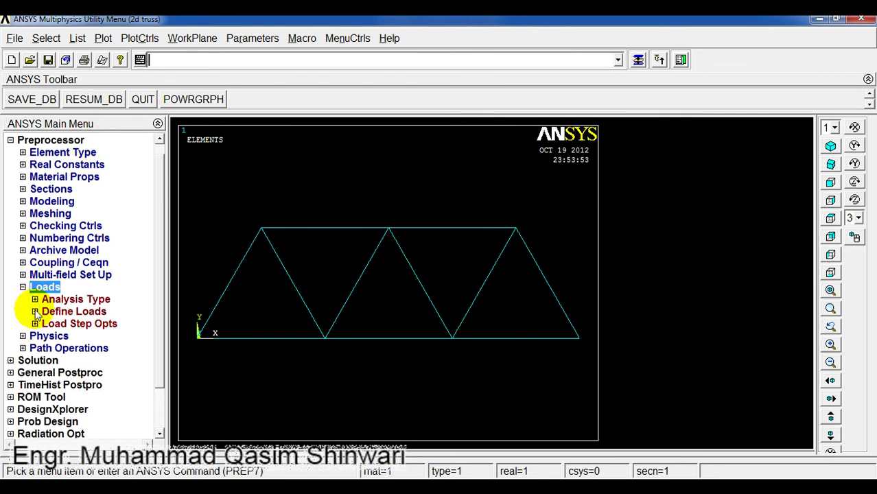
{"action": "left_click", "coordinate": [35, 311]}
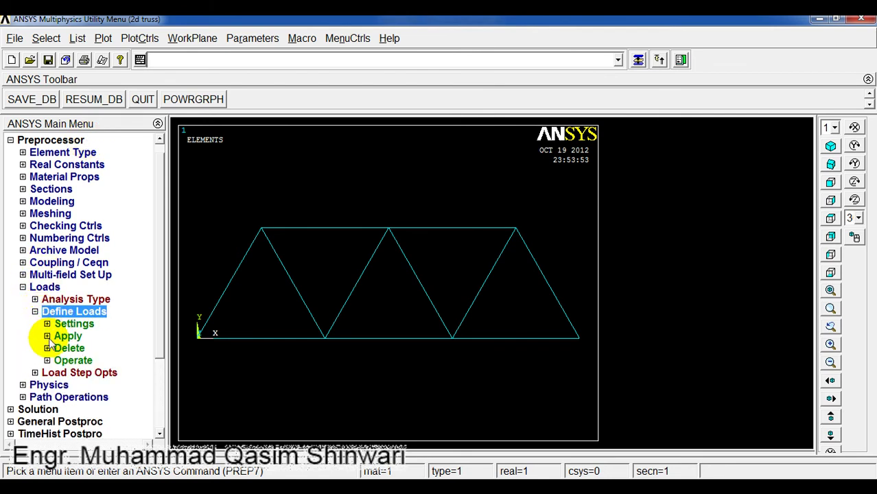
{"action": "left_click", "coordinate": [53, 336]}
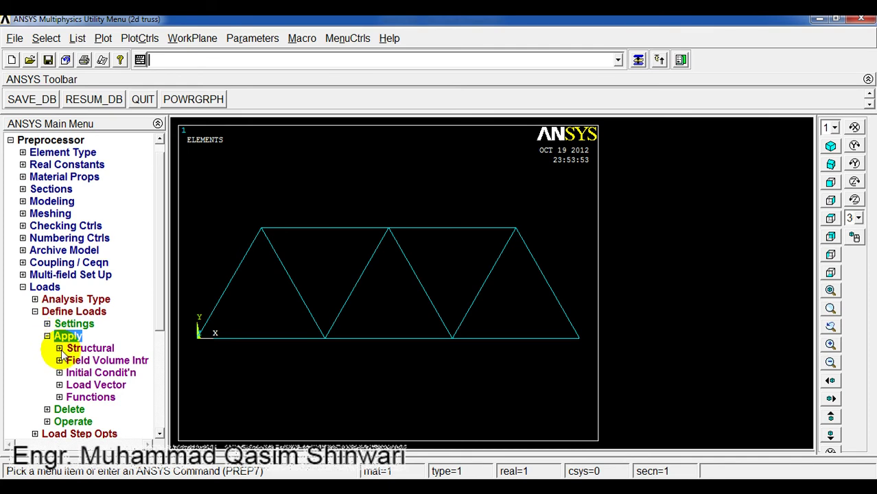
{"action": "left_click", "coordinate": [59, 348]}
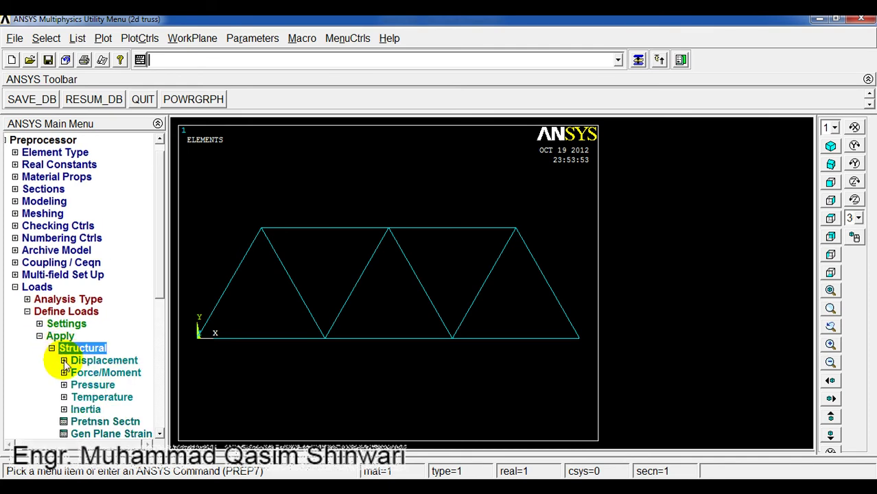
{"action": "left_click", "coordinate": [64, 361]}
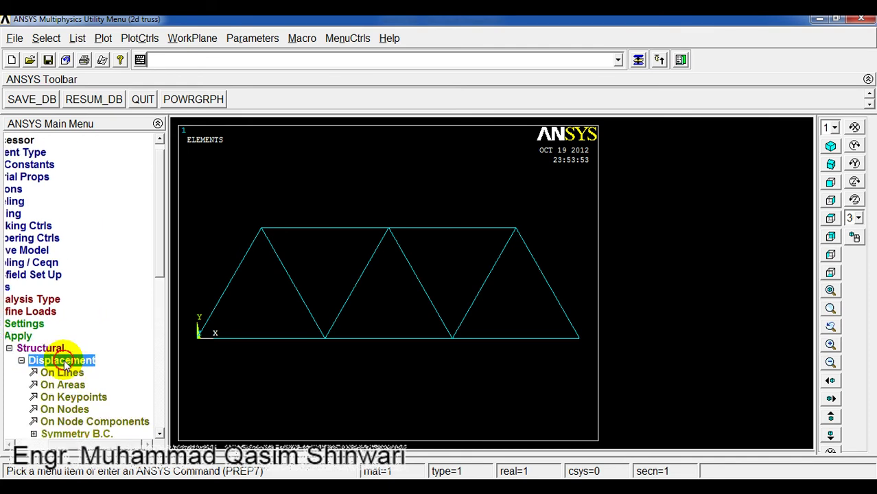
{"action": "left_click", "coordinate": [71, 397]}
{"action": "left_click", "coordinate": [197, 336]}
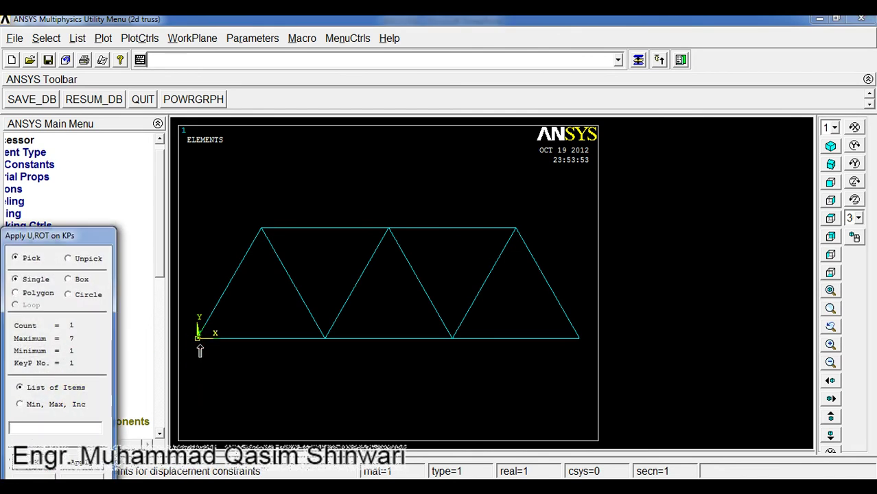
{"action": "left_click_drag", "start_coordinate": [68, 233], "coordinate": [135, 68]}
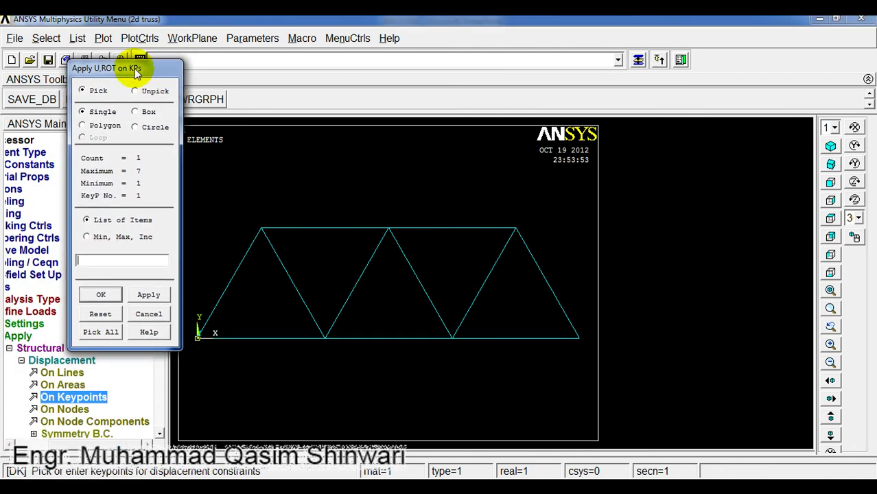
{"action": "left_click", "coordinate": [93, 294]}
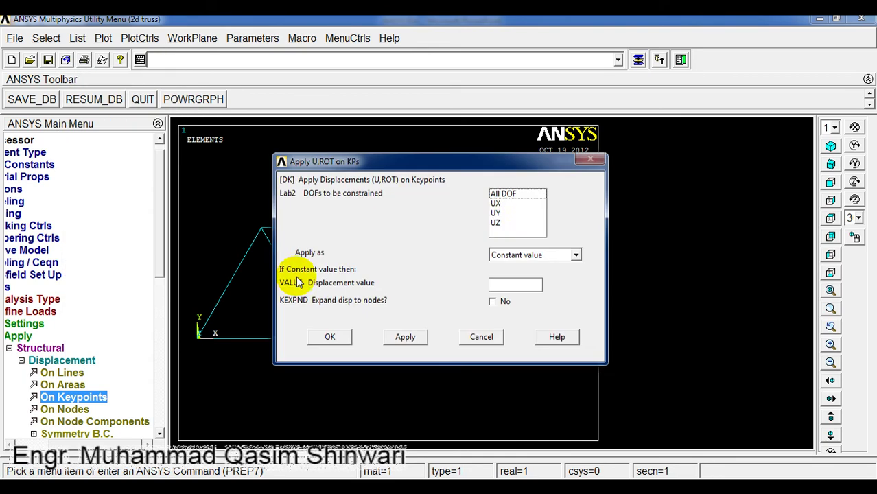
{"action": "left_click", "coordinate": [501, 204]}
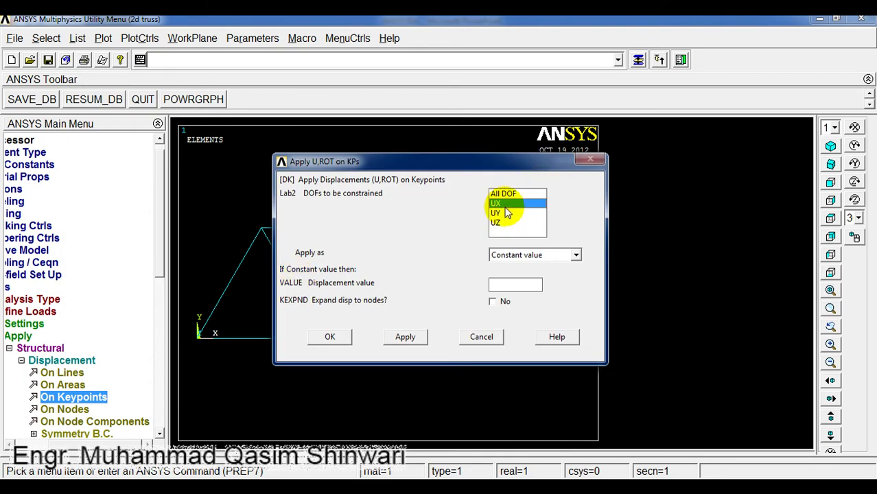
{"action": "left_click", "coordinate": [505, 214]}
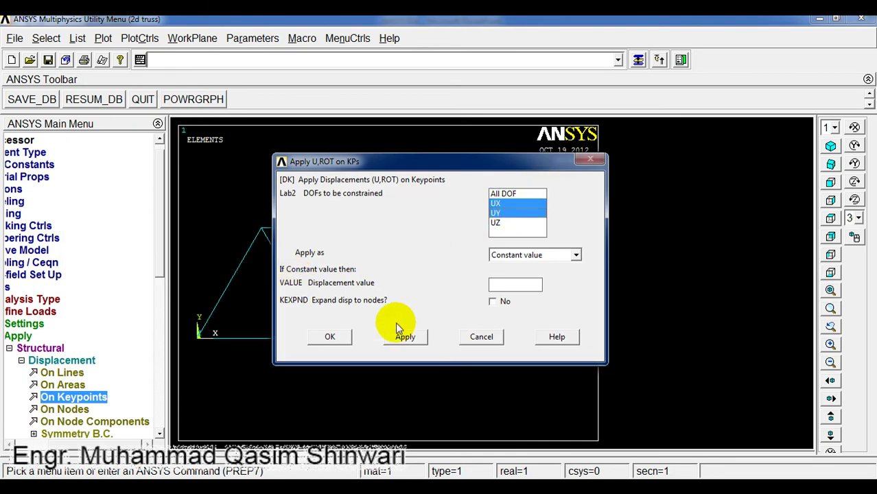
{"action": "left_click", "coordinate": [517, 286]}
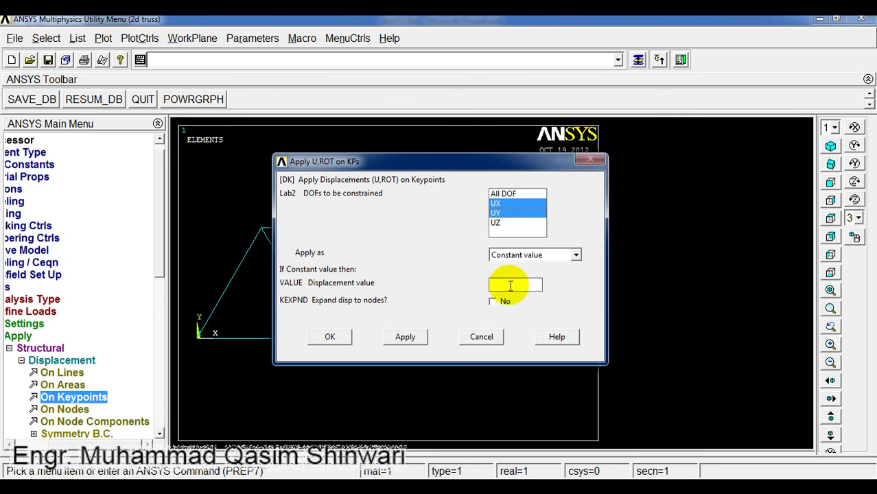
{"action": "left_click", "coordinate": [330, 336]}
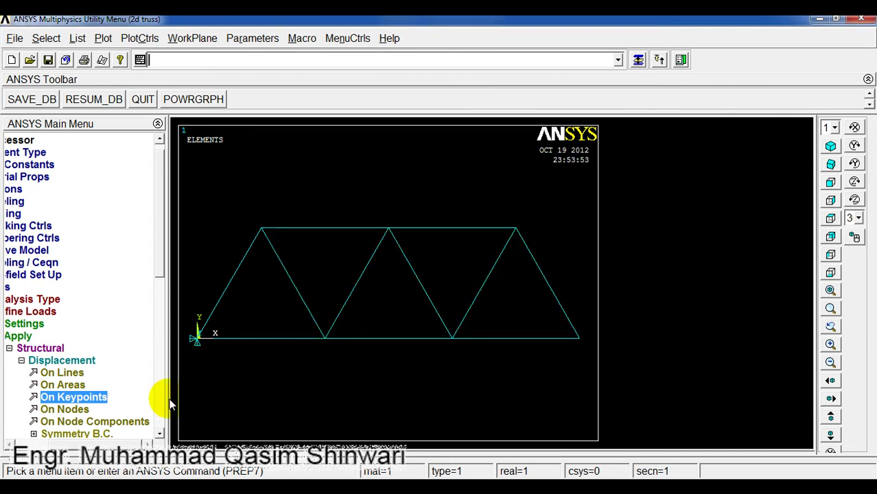
- Constrain only UY at right-end keypoint 7 as a constant-value roller support
{"action": "left_click", "coordinate": [86, 399]}
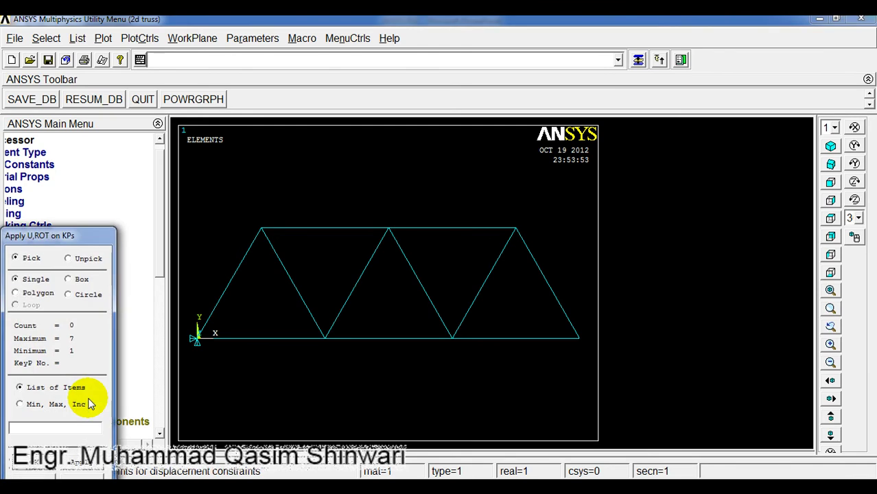
{"action": "left_click", "coordinate": [579, 340]}
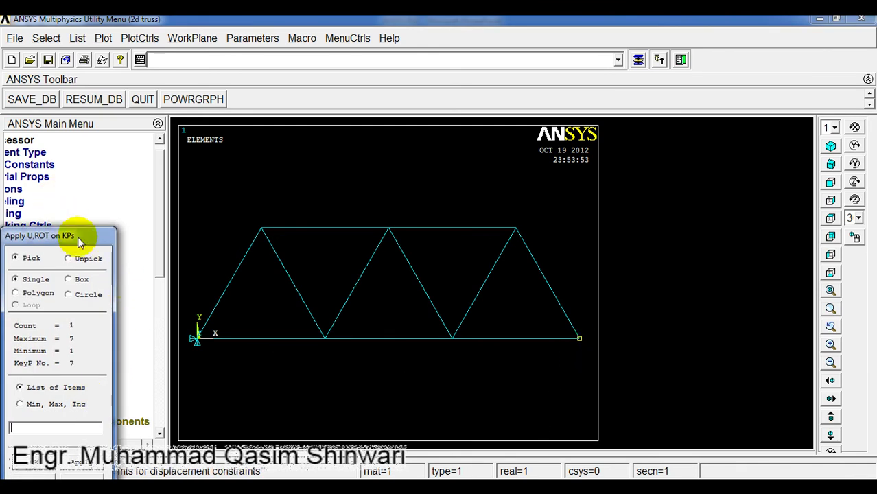
{"action": "left_click_drag", "start_coordinate": [78, 236], "coordinate": [121, 81]}
{"action": "left_click", "coordinate": [78, 307]}
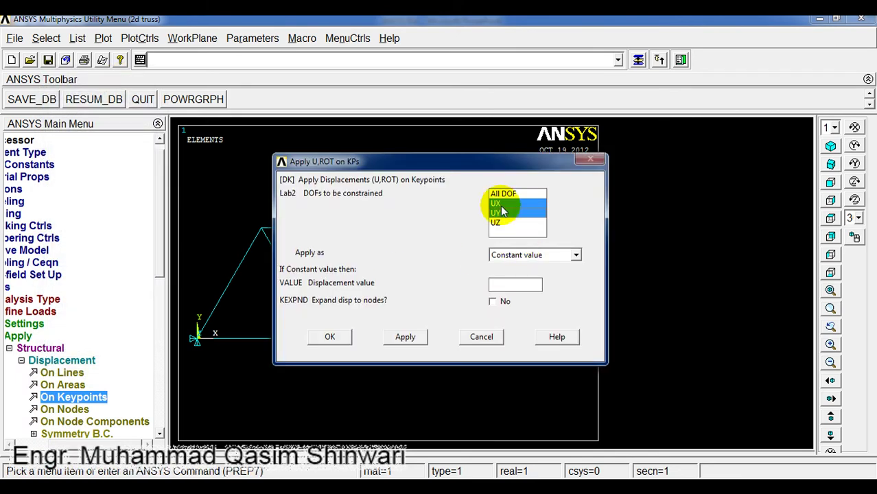
{"action": "left_click", "coordinate": [499, 213]}
{"action": "left_click", "coordinate": [501, 214]}
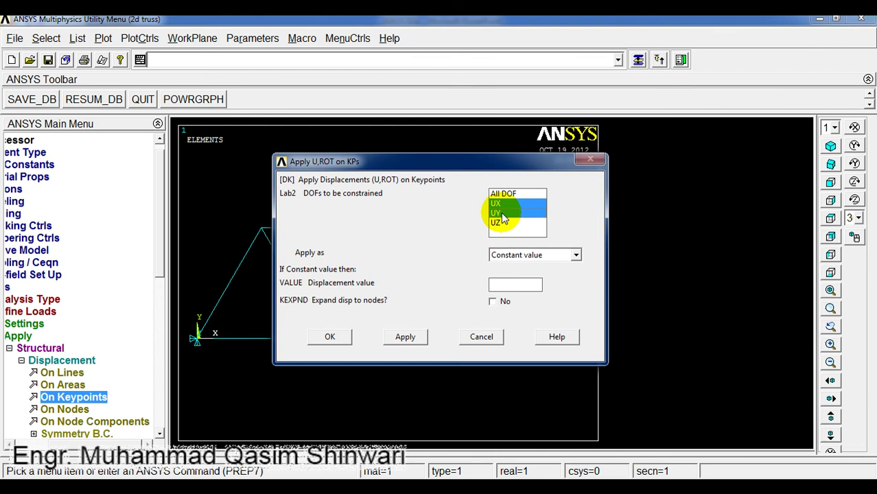
{"action": "left_click", "coordinate": [497, 203]}
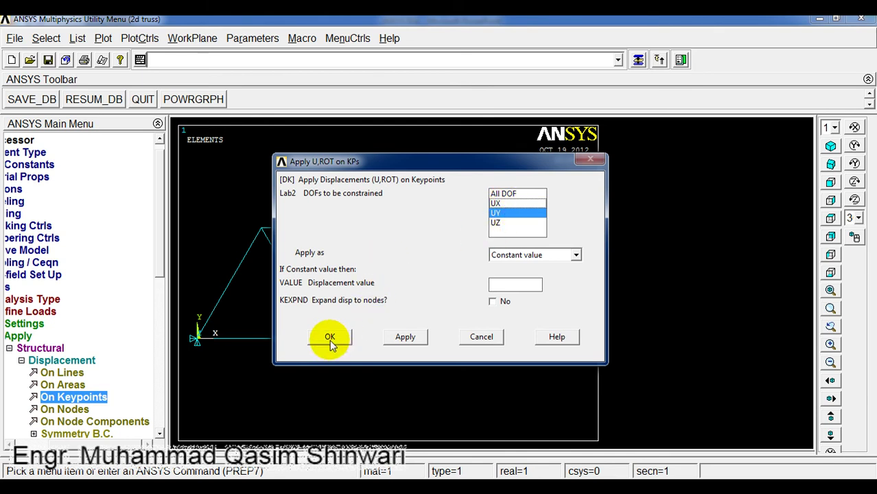
{"action": "left_click", "coordinate": [523, 255]}
{"action": "left_click", "coordinate": [522, 267]}
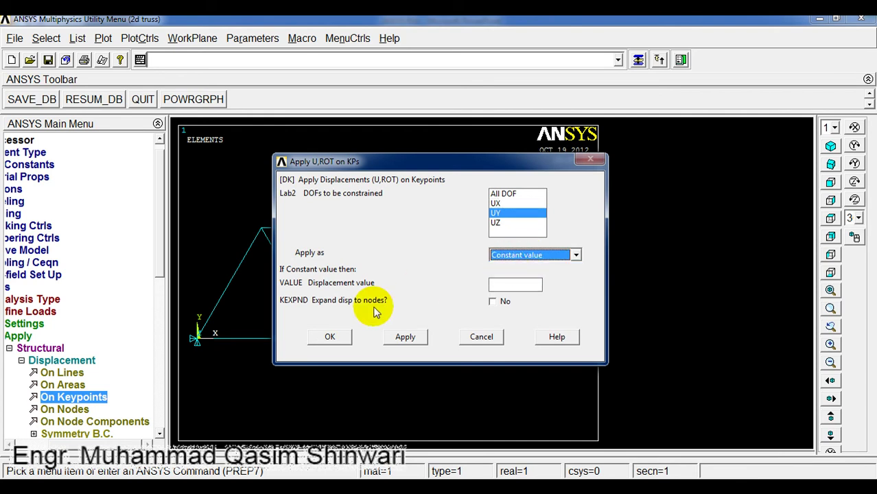
{"action": "left_click", "coordinate": [330, 338]}
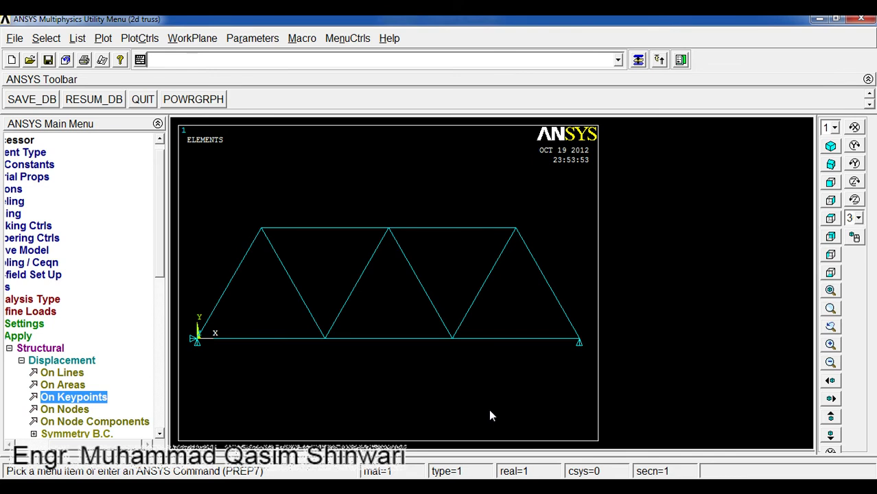
{"action": "left_click", "coordinate": [139, 403]}
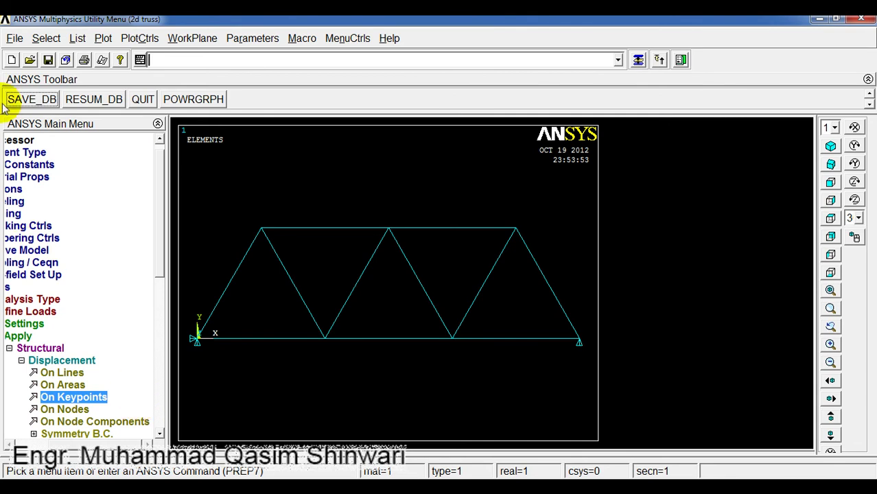
{"action": "left_click", "coordinate": [78, 40]}
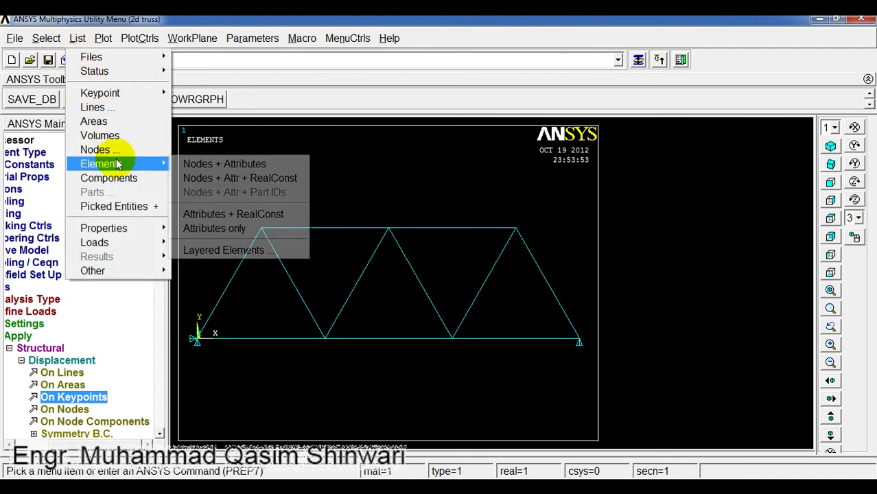
{"action": "mouse_move", "coordinate": [152, 245]}
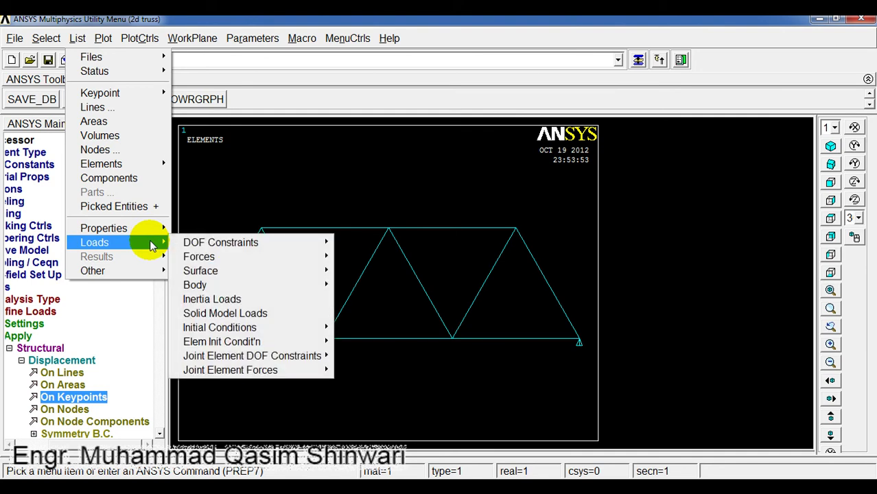
{"action": "mouse_move", "coordinate": [238, 245]}
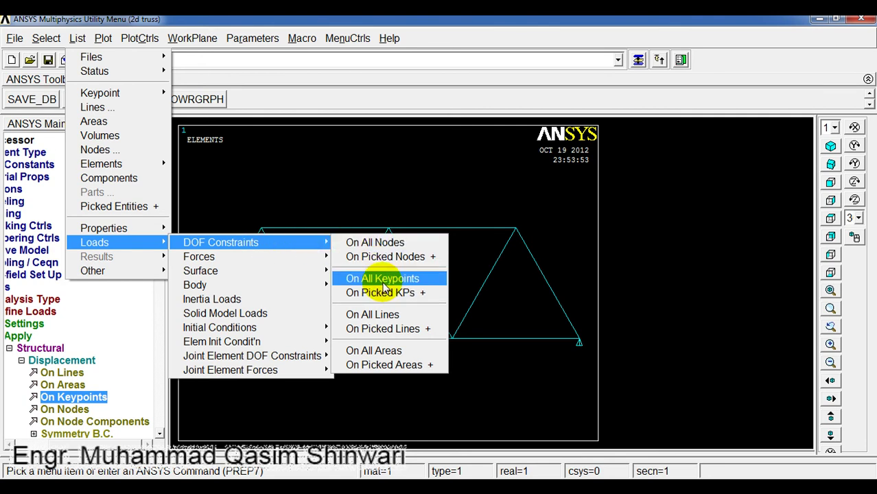
{"action": "left_click", "coordinate": [383, 281]}
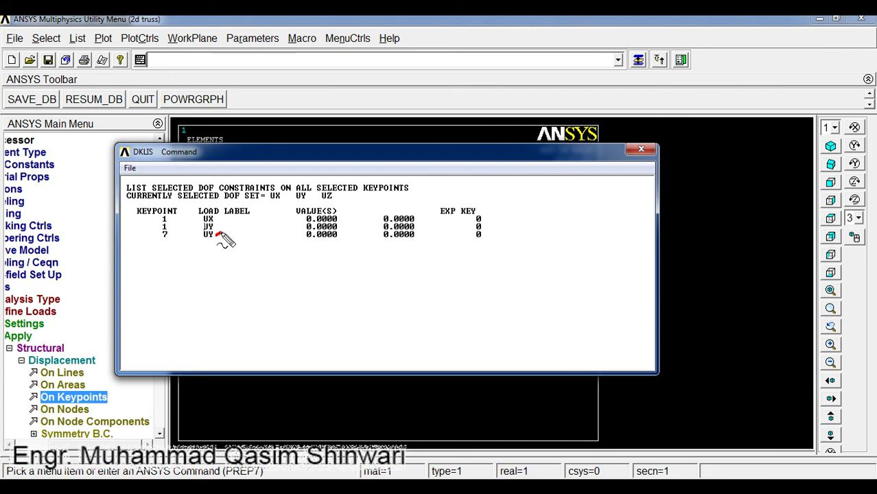
{"action": "left_click", "coordinate": [644, 150]}
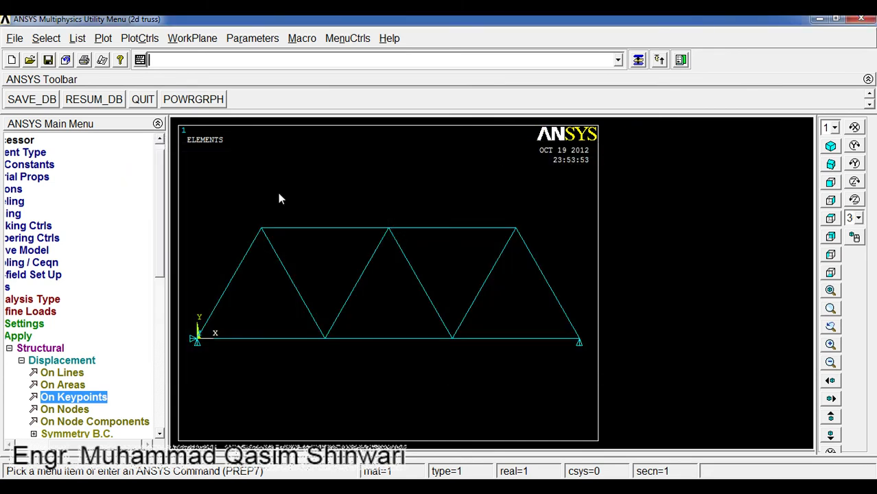
- Save the database, mark nodes 1 and 5 on the Problem Statement slide, then return to ANSYS
{"action": "left_click", "coordinate": [21, 98]}
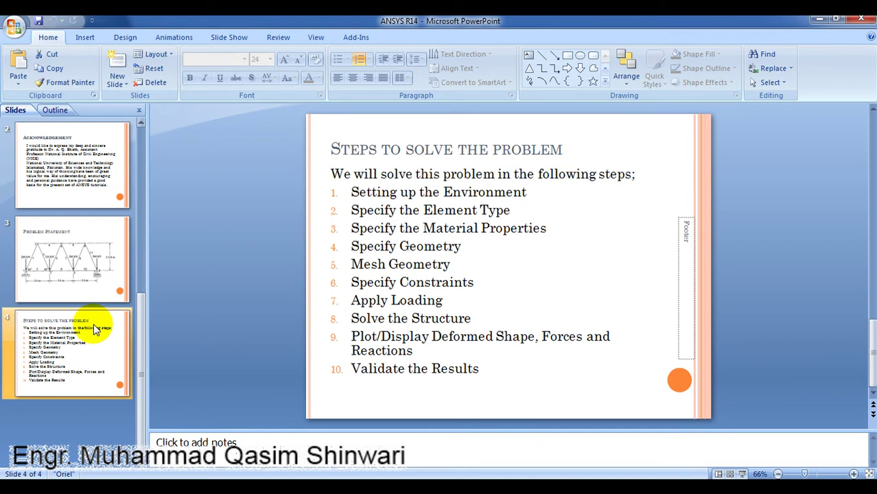
{"action": "left_click", "coordinate": [66, 279]}
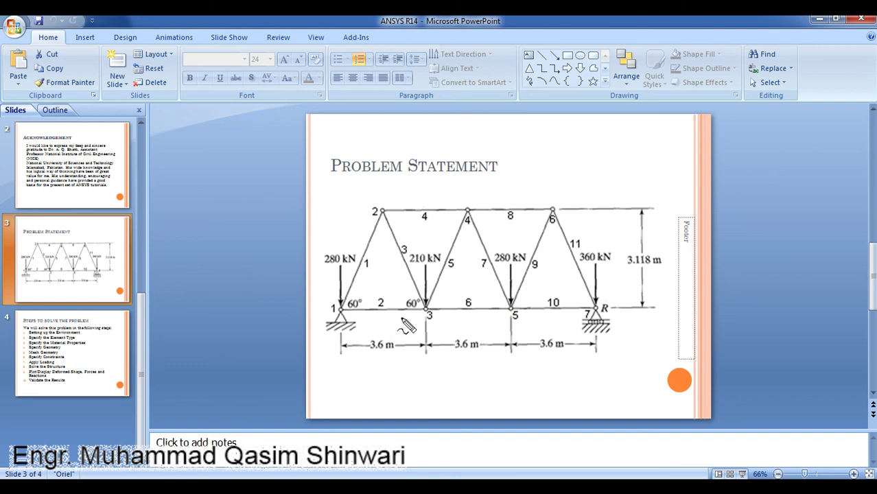
{"action": "left_click_drag", "start_coordinate": [343, 310], "coordinate": [355, 304]}
{"action": "left_click_drag", "start_coordinate": [516, 312], "coordinate": [518, 302]}
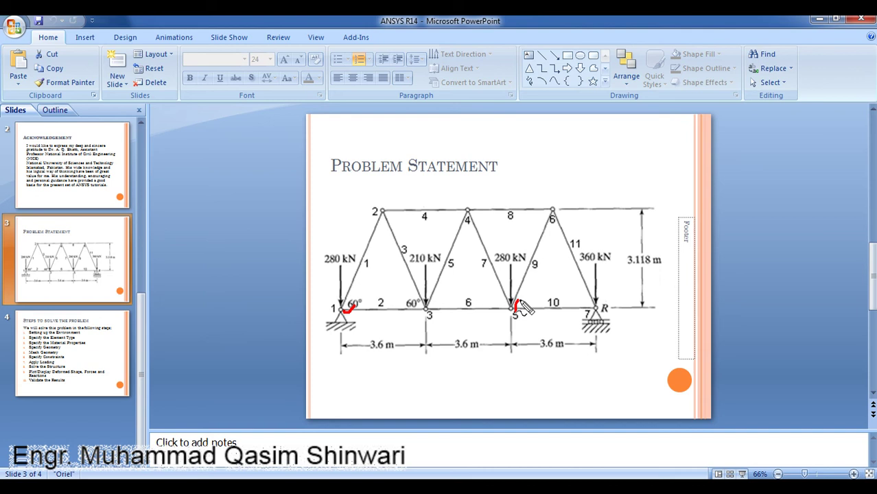
{"action": "key", "text": "Escape"}
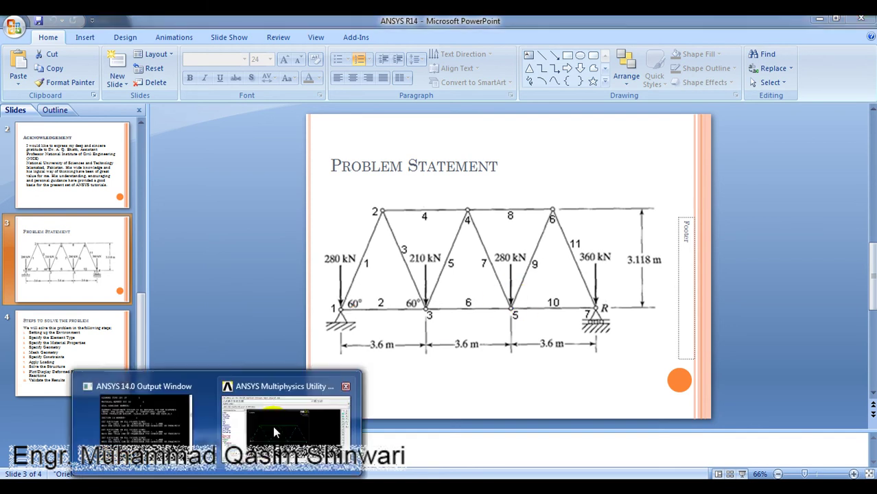
{"action": "left_click", "coordinate": [274, 423]}
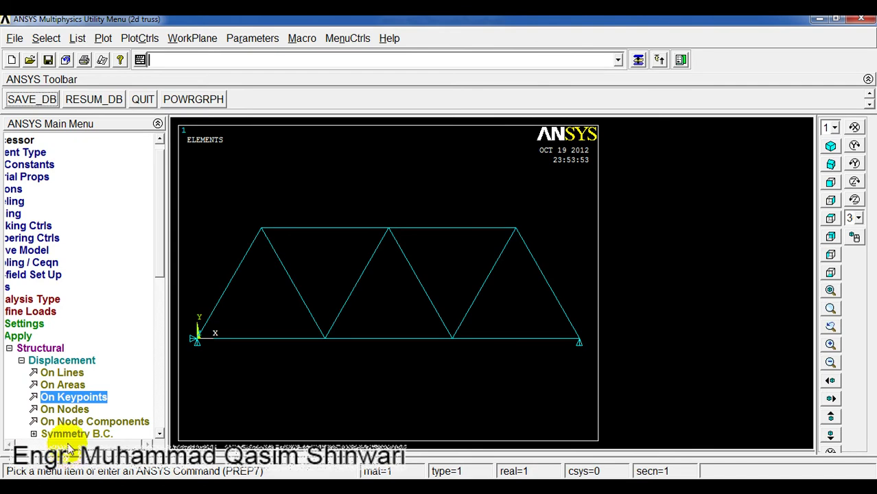
- Apply an FY force of -280 at keypoints 1 and 5
{"action": "left_click_drag", "start_coordinate": [55, 444], "coordinate": [34, 442]}
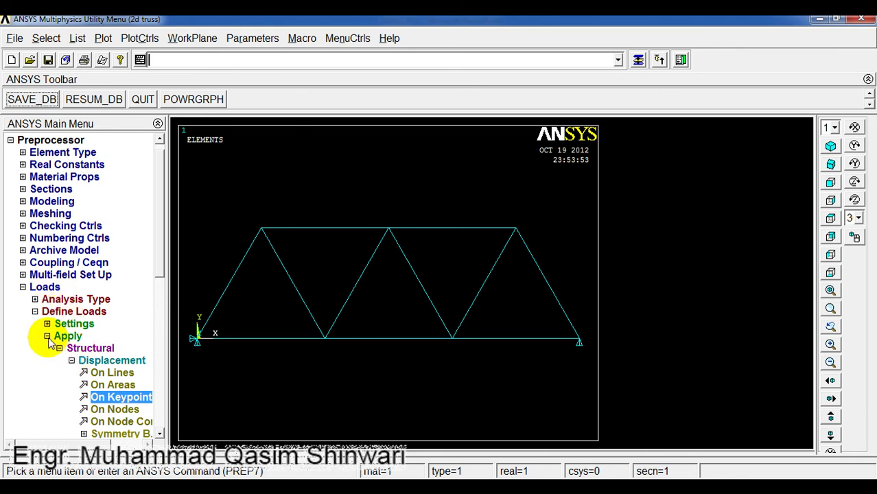
{"action": "left_click", "coordinate": [72, 360]}
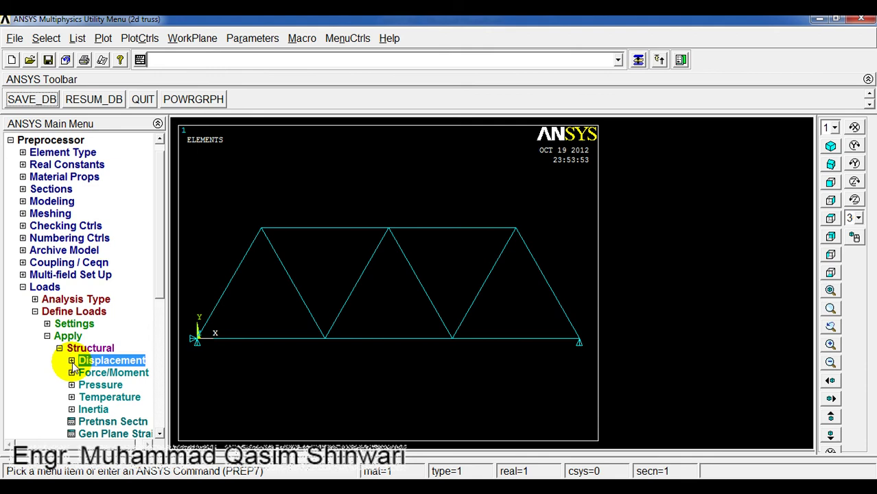
{"action": "left_click", "coordinate": [72, 372]}
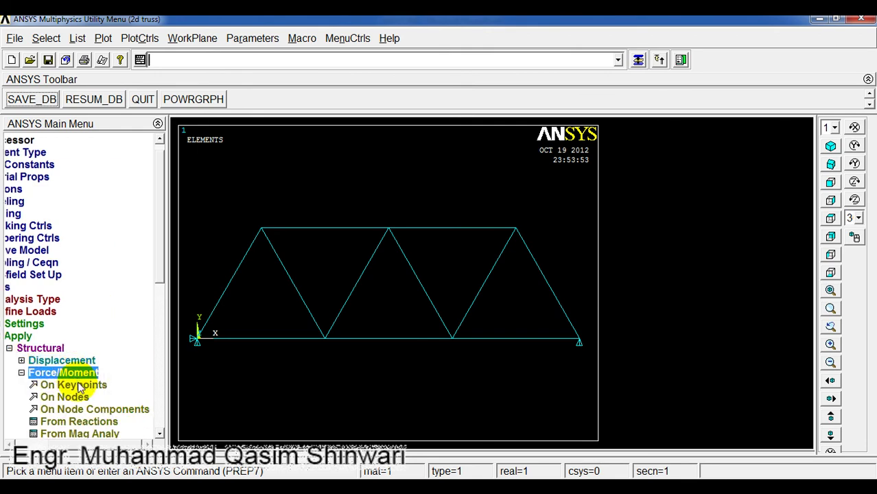
{"action": "left_click", "coordinate": [80, 386]}
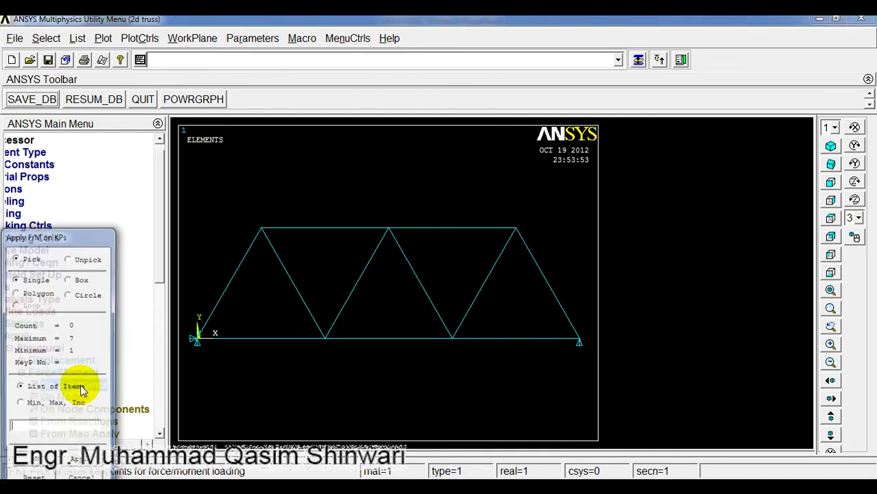
{"action": "left_click", "coordinate": [199, 352]}
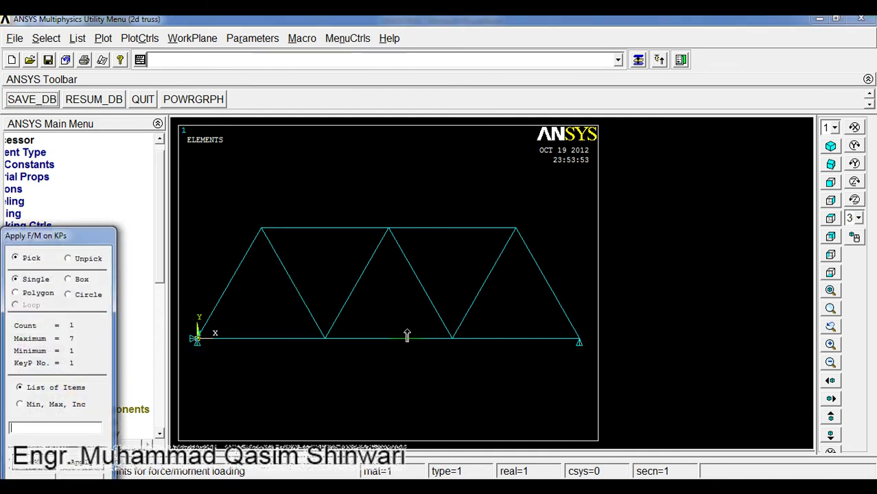
{"action": "left_click", "coordinate": [455, 350]}
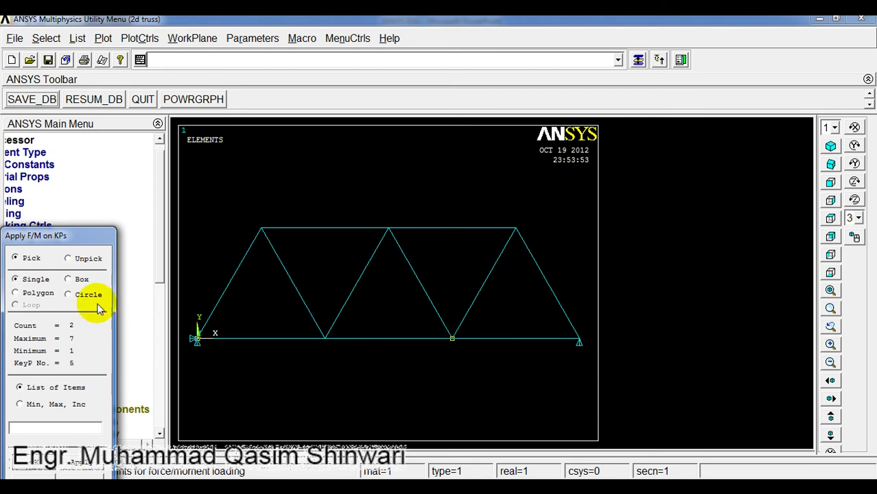
{"action": "left_click_drag", "start_coordinate": [77, 233], "coordinate": [158, 80]}
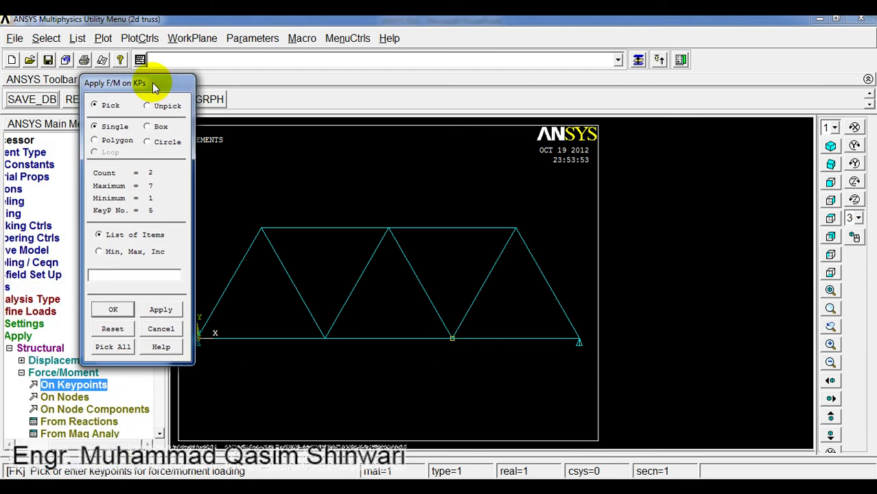
{"action": "left_click", "coordinate": [113, 310]}
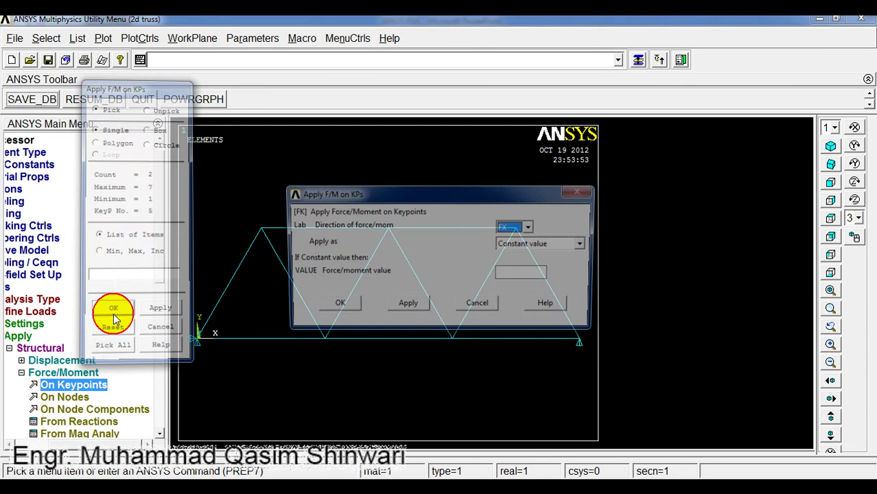
{"action": "left_click", "coordinate": [530, 230]}
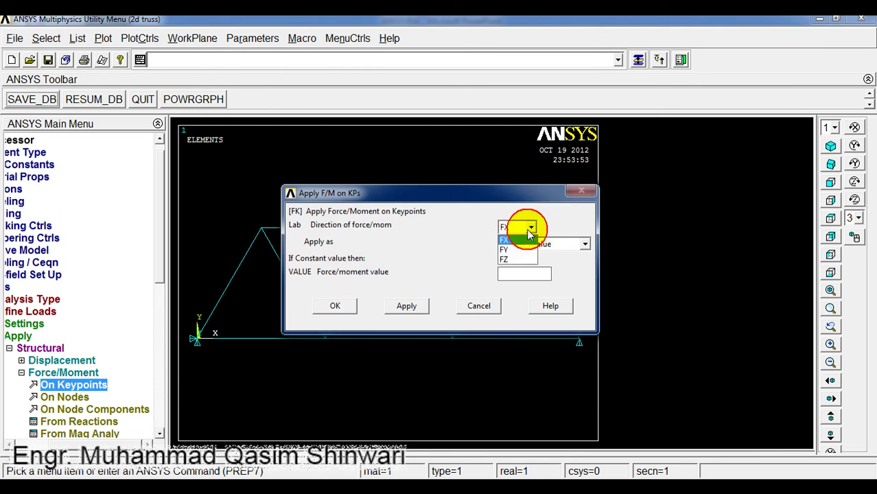
{"action": "left_click", "coordinate": [524, 251]}
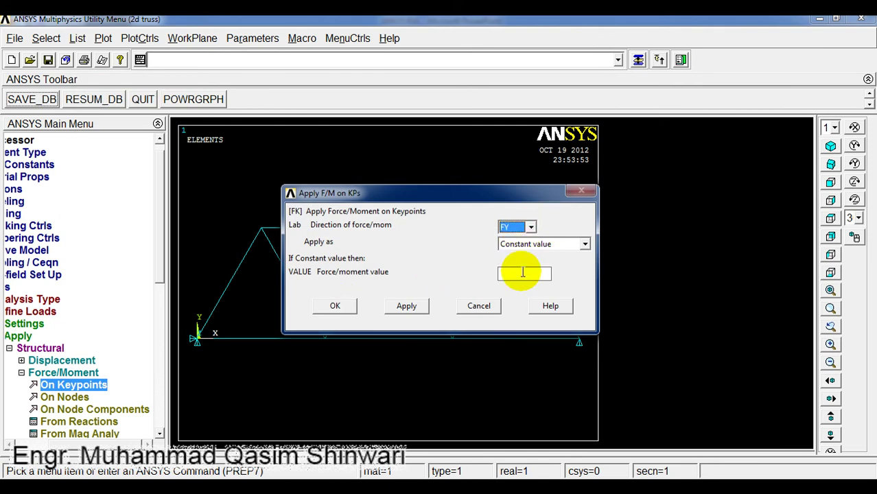
{"action": "left_click", "coordinate": [523, 273]}
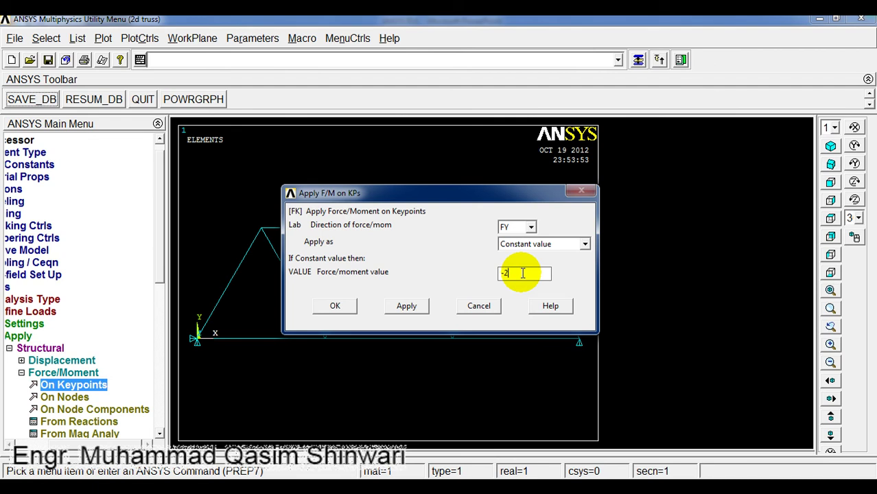
{"action": "left_click", "coordinate": [333, 306]}
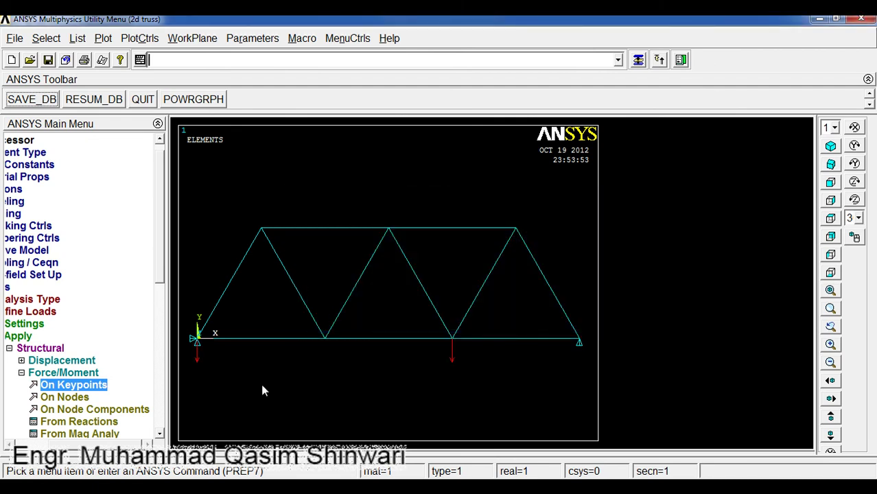
- Check the Problem Statement slide, then apply an FY force of -210 at keypoint 3
{"action": "key", "text": "alt+Tab"}
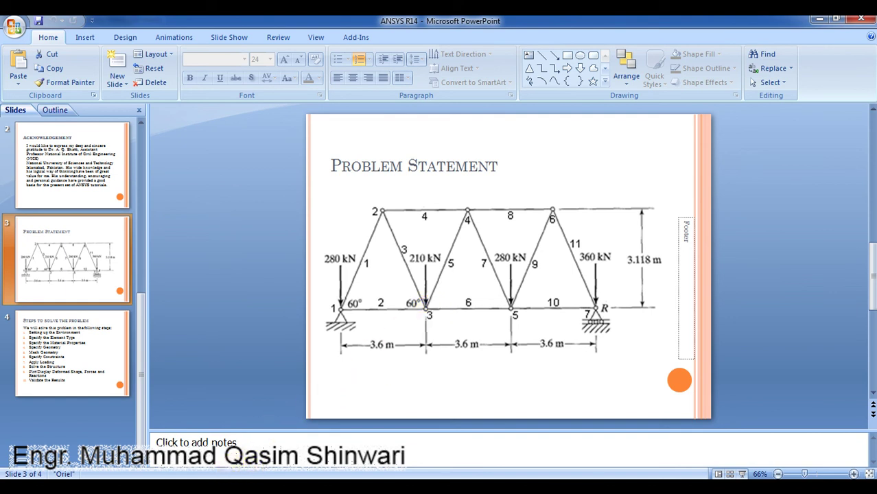
{"action": "mouse_move", "coordinate": [217, 487]}
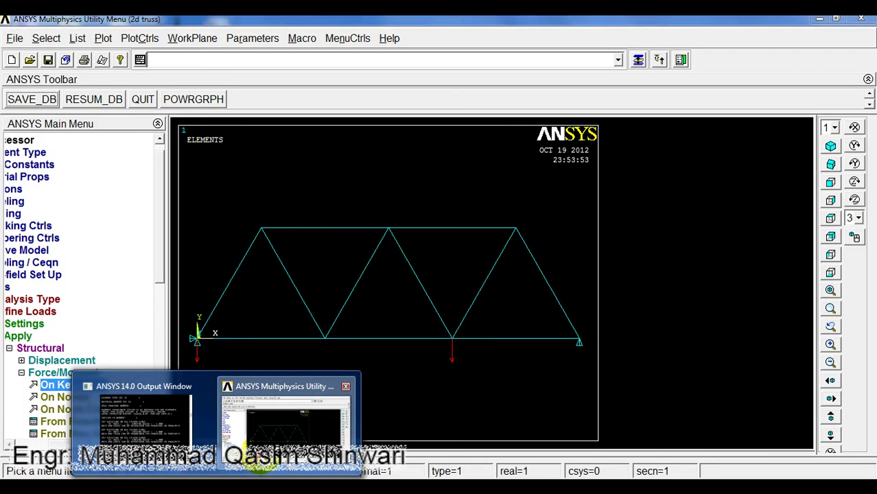
{"action": "left_click", "coordinate": [286, 411]}
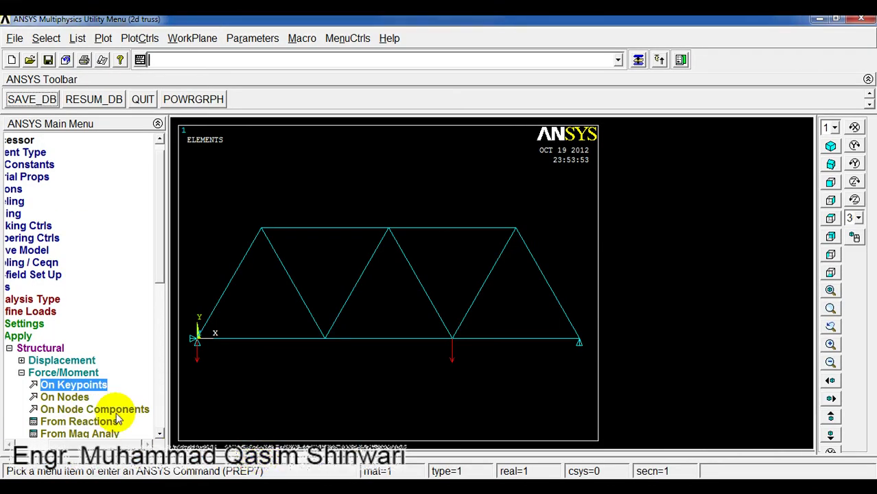
{"action": "left_click", "coordinate": [74, 384]}
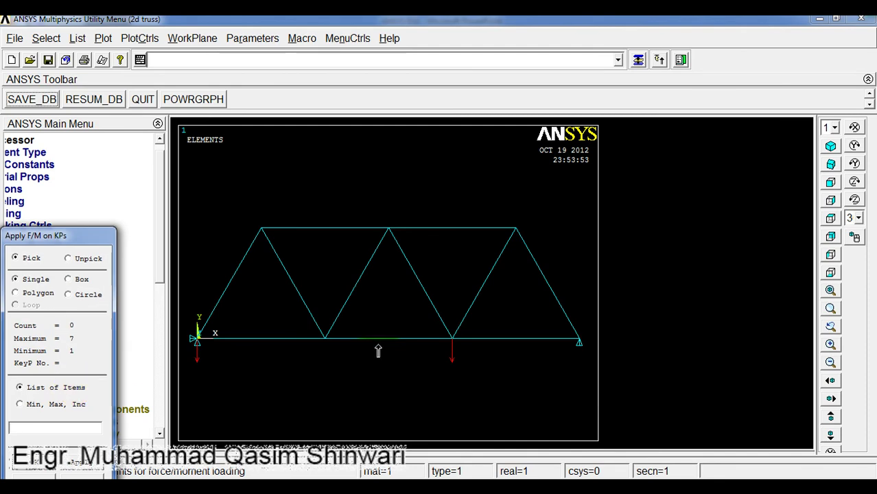
{"action": "left_click", "coordinate": [325, 343]}
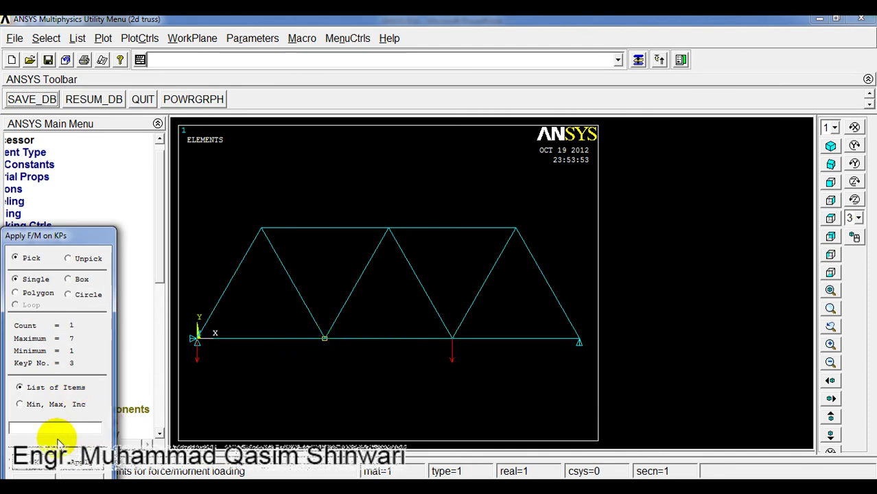
{"action": "left_click", "coordinate": [38, 458]}
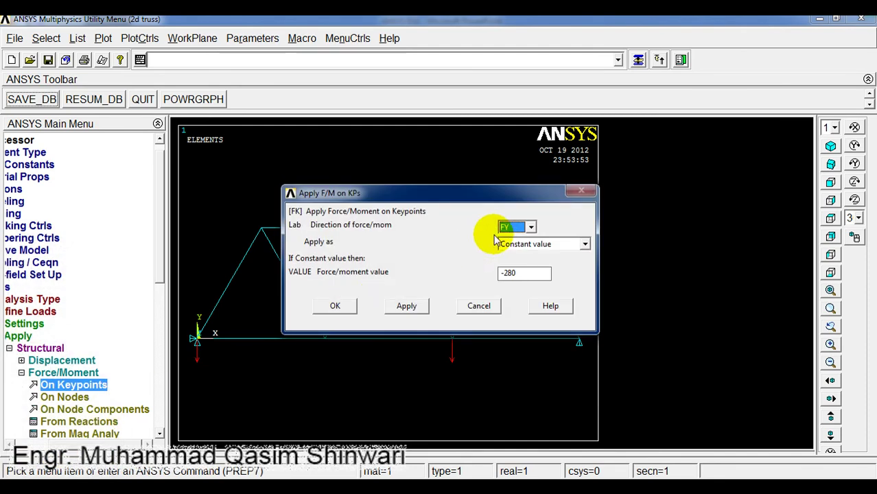
{"action": "double_click", "coordinate": [512, 273]}
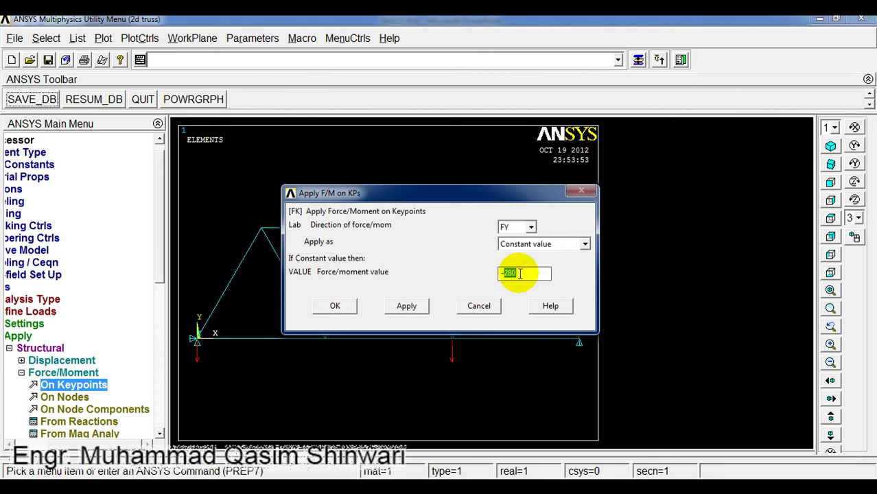
{"action": "left_click", "coordinate": [340, 307]}
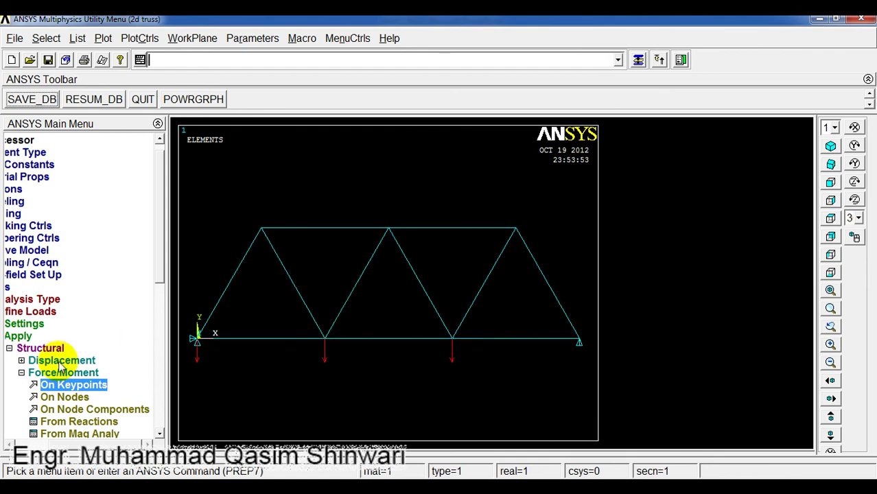
{"action": "key", "text": "alt+Tab"}
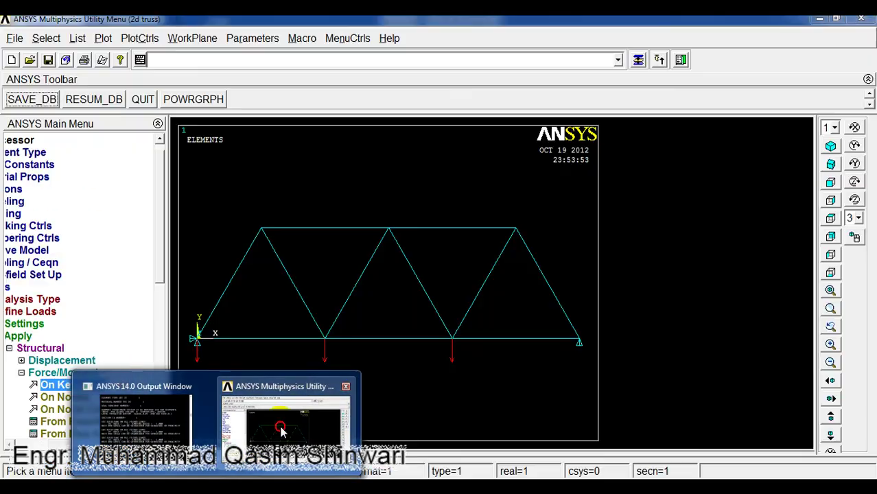
{"action": "left_click", "coordinate": [290, 401]}
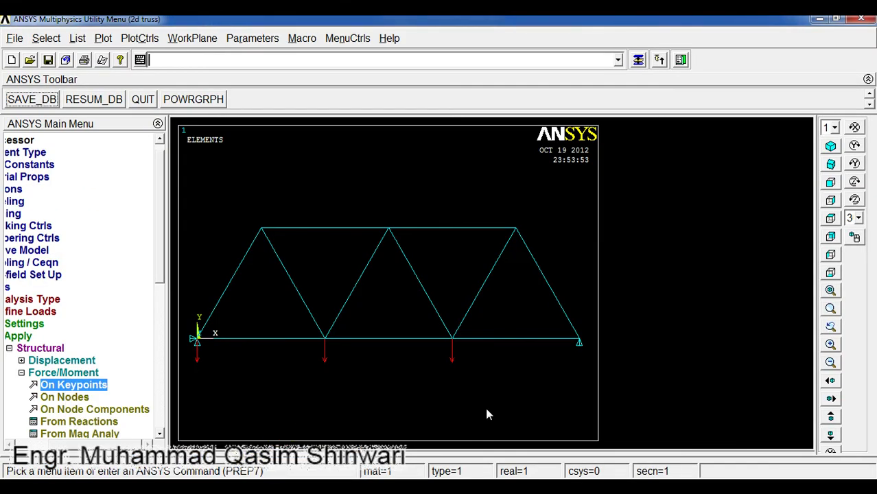
{"action": "left_click", "coordinate": [100, 386]}
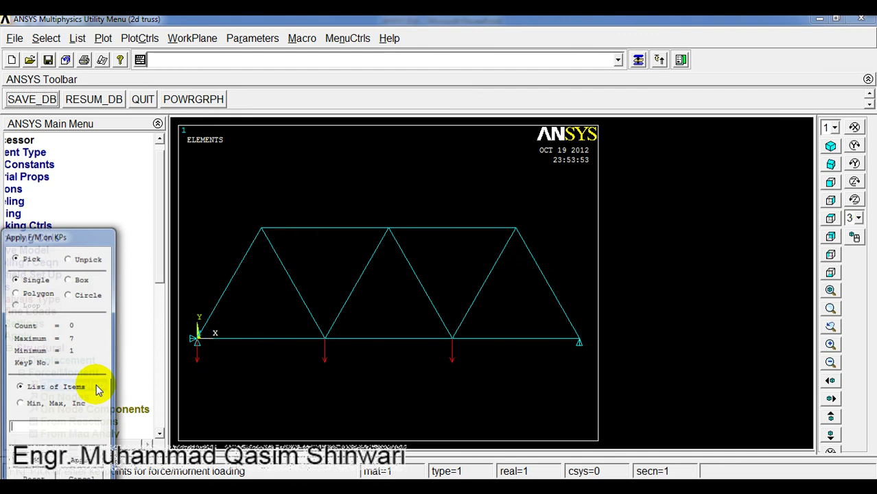
{"action": "left_click", "coordinate": [578, 341]}
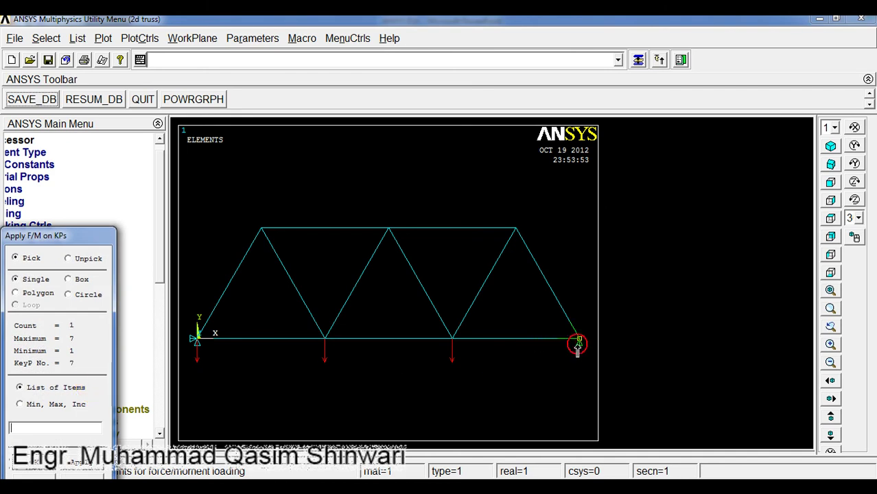
{"action": "left_click", "coordinate": [28, 463]}
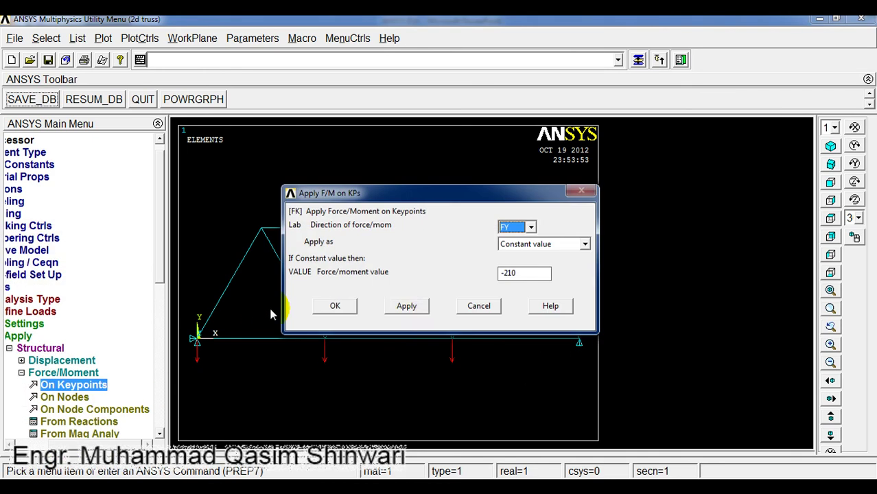
{"action": "left_click", "coordinate": [524, 273]}
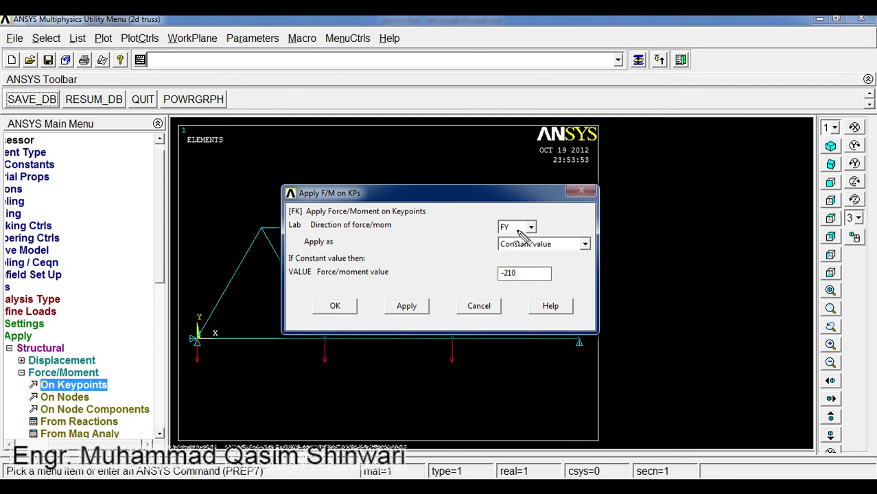
{"action": "left_click_drag", "start_coordinate": [518, 232], "coordinate": [523, 271]}
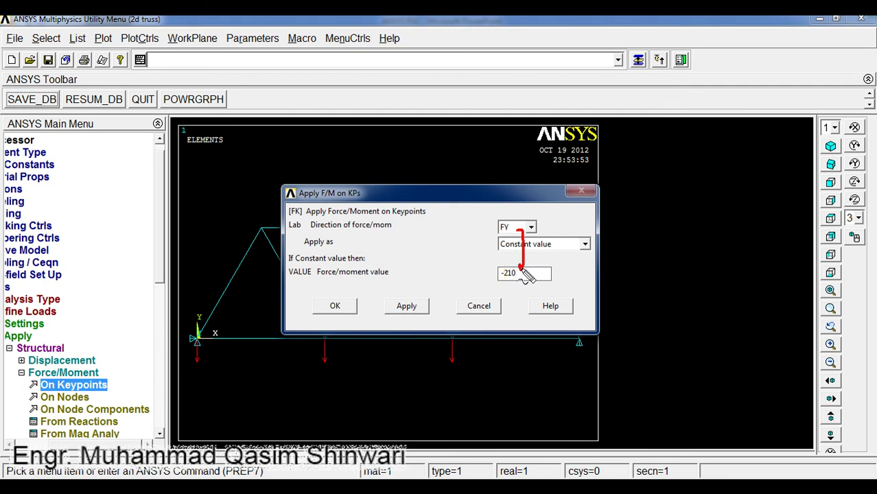
{"action": "key", "text": "Escape"}
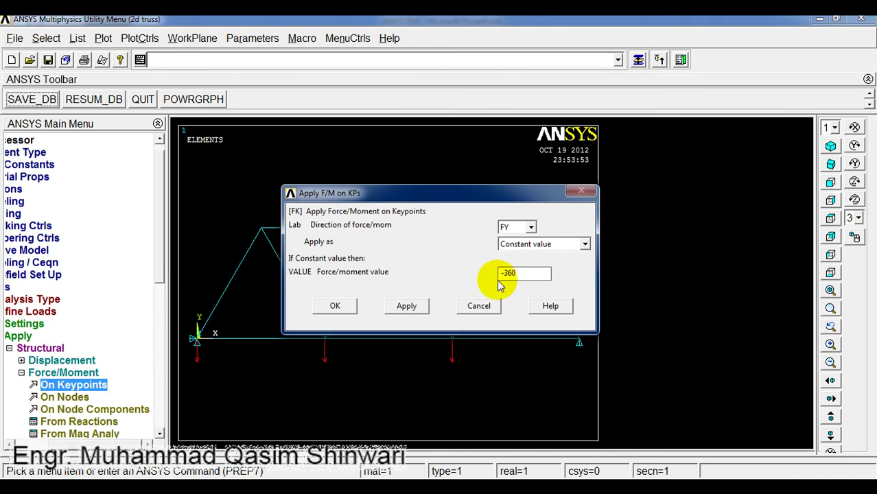
{"action": "left_click", "coordinate": [335, 306]}
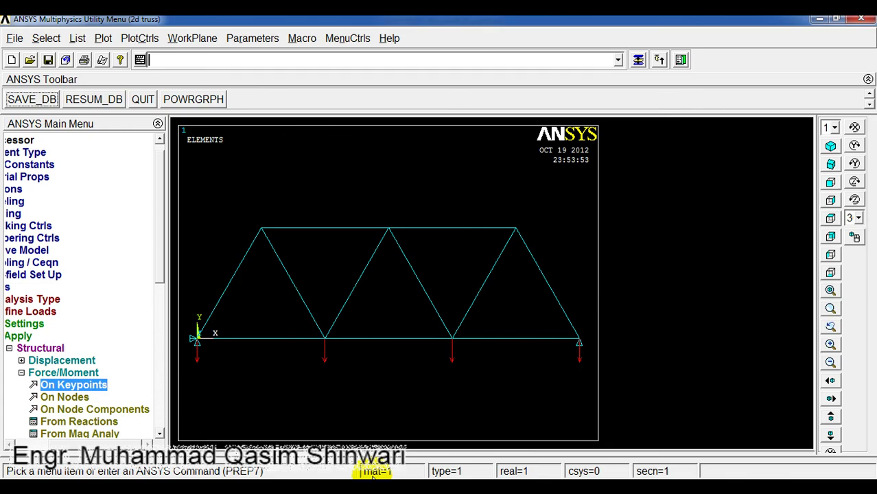
{"action": "key", "text": "alt+Tab"}
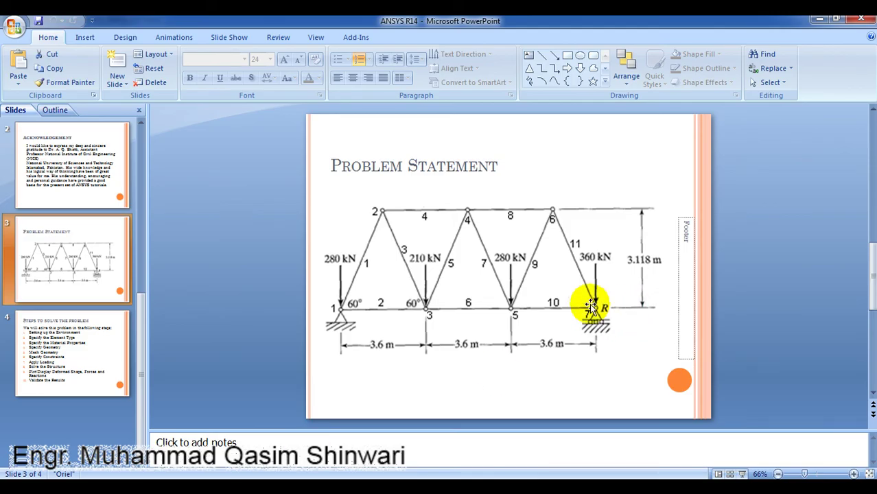
{"action": "key", "text": "ctrl+p"}
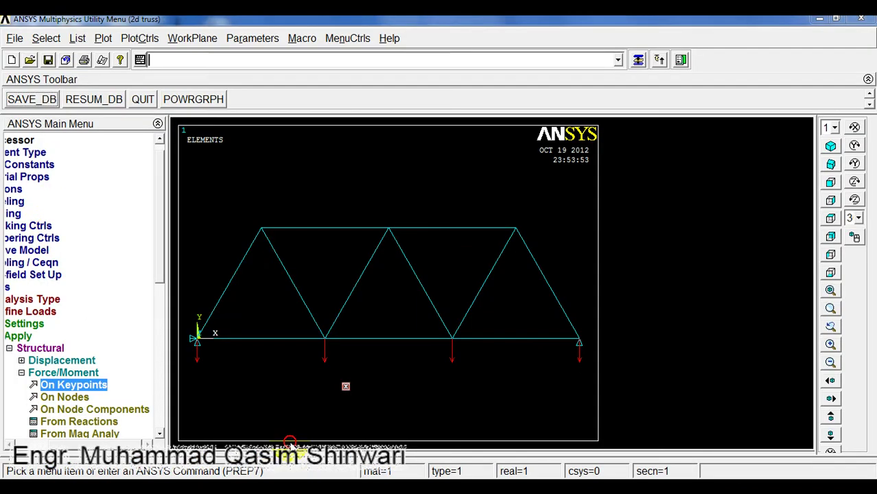
{"action": "left_click", "coordinate": [289, 432]}
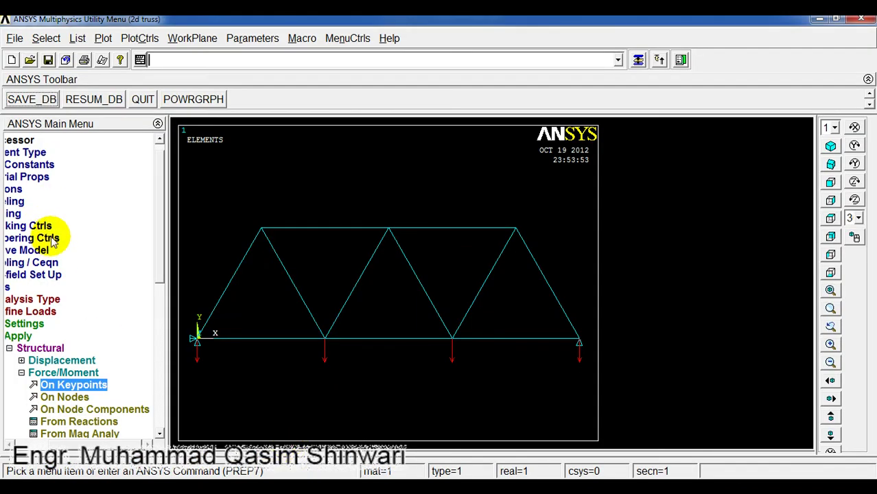
- Save the loaded truss database with SAVE_DB and expand Solution > Solve in the Main Menu
{"action": "left_click", "coordinate": [35, 100]}
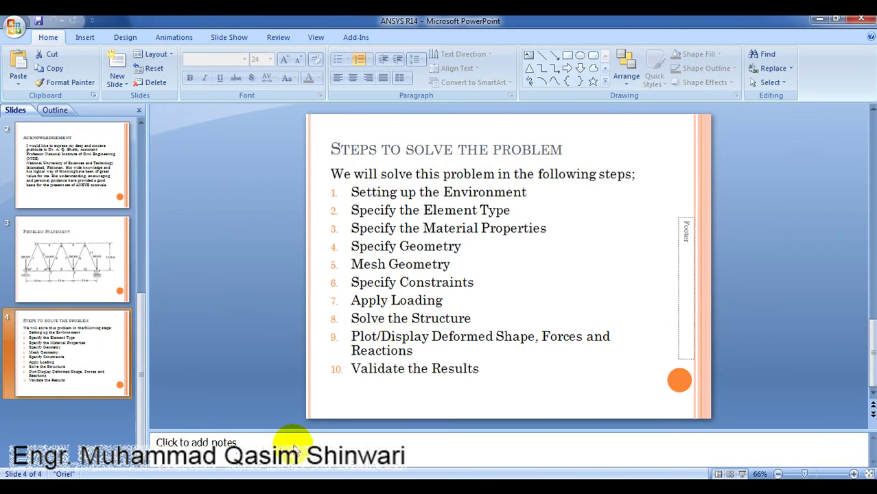
{"action": "left_click", "coordinate": [278, 411]}
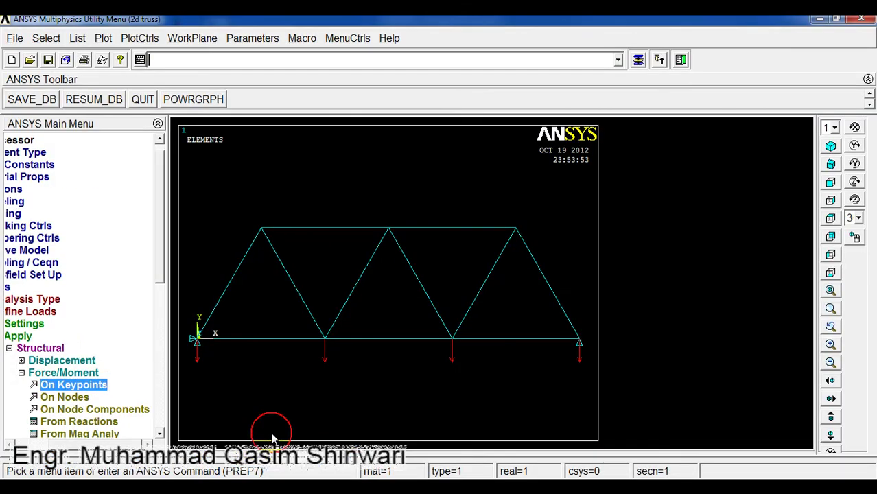
{"action": "left_click", "coordinate": [66, 447]}
{"action": "left_click_drag", "start_coordinate": [66, 453], "coordinate": [23, 435]}
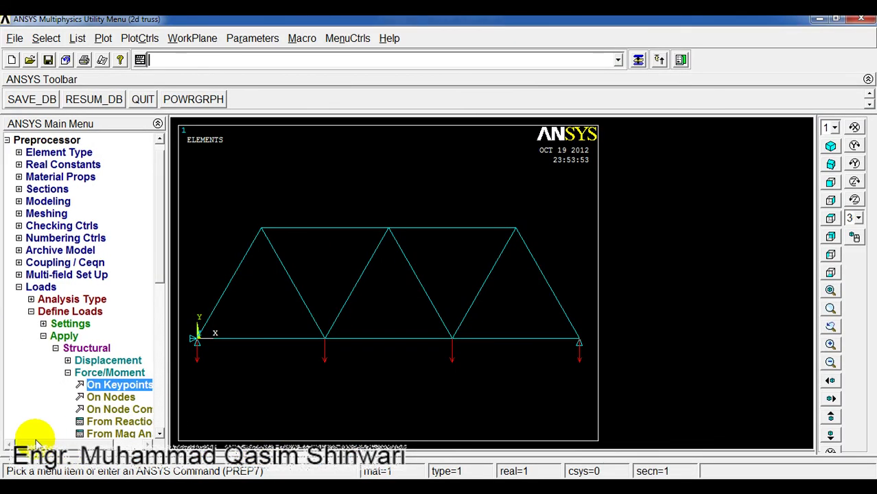
{"action": "left_click", "coordinate": [20, 289]}
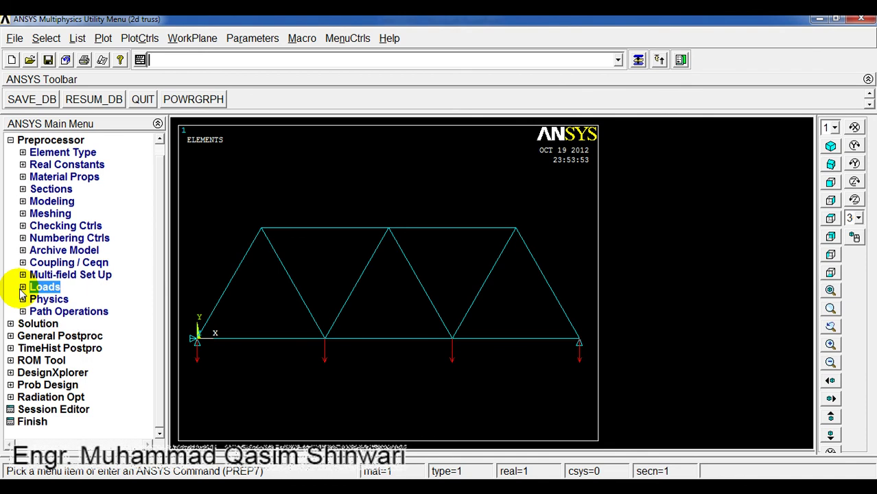
{"action": "left_click", "coordinate": [10, 140]}
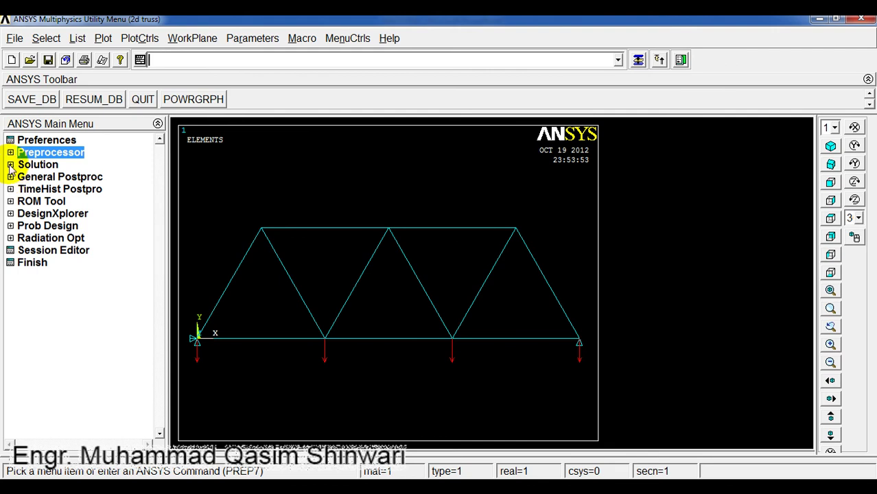
{"action": "left_click", "coordinate": [11, 165]}
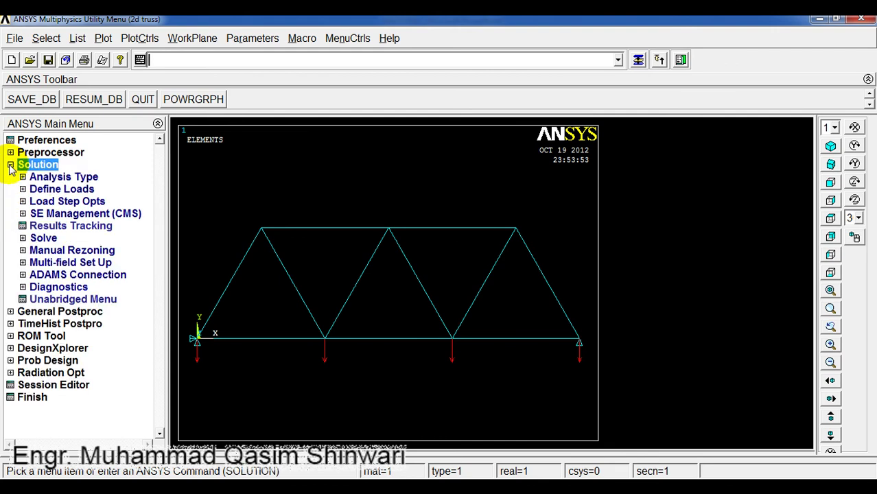
- Solve the current load step after reviewing the /STATUS summary
{"action": "left_click", "coordinate": [22, 238]}
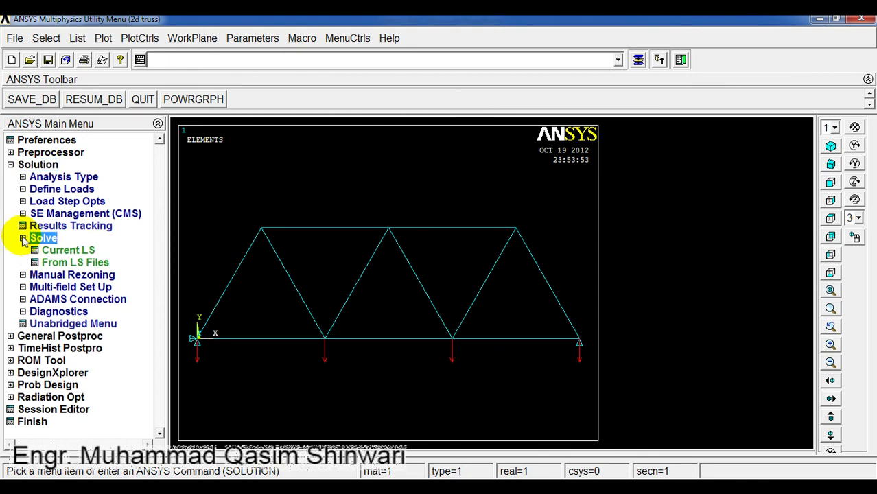
{"action": "left_click", "coordinate": [80, 252]}
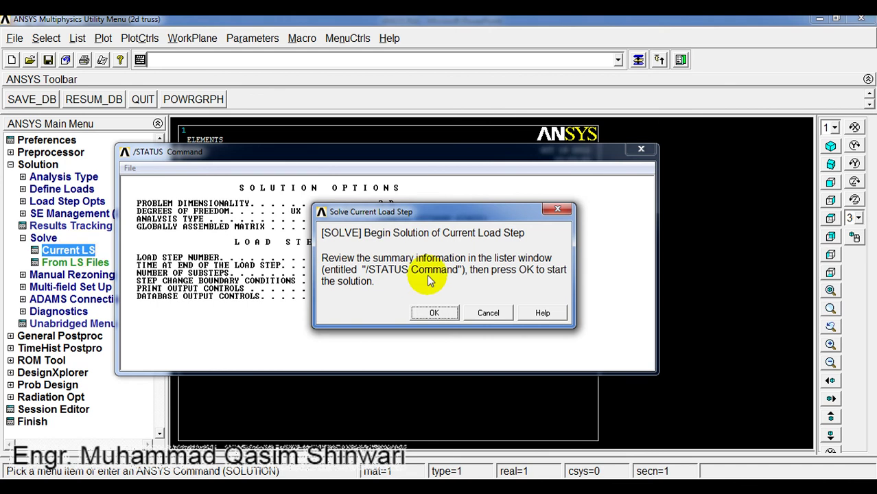
{"action": "left_click", "coordinate": [430, 218]}
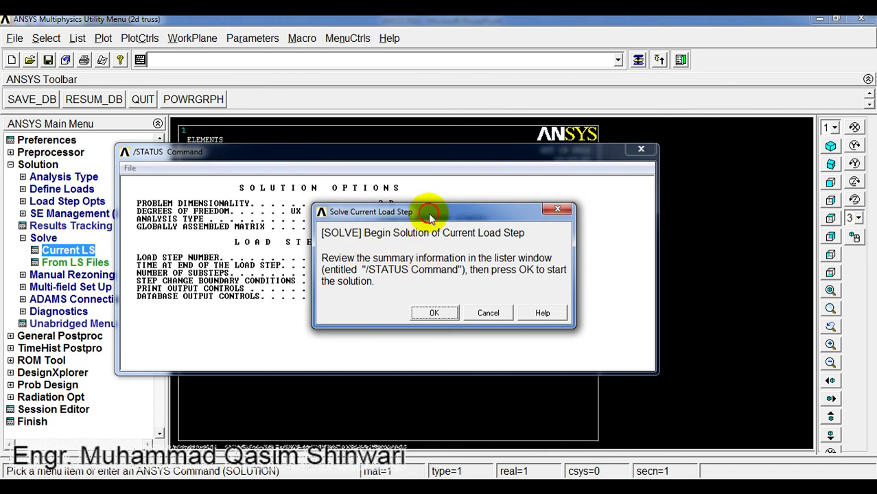
{"action": "left_click_drag", "start_coordinate": [428, 216], "coordinate": [337, 349]}
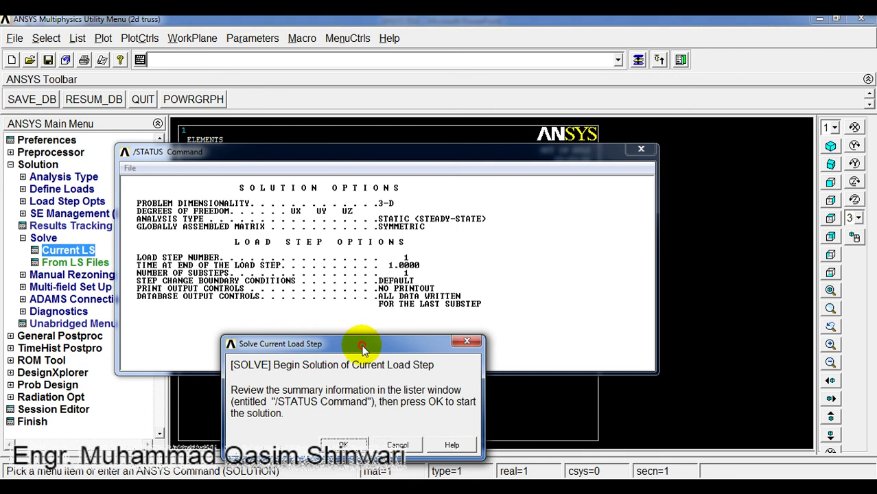
{"action": "left_click_drag", "start_coordinate": [361, 349], "coordinate": [393, 213]}
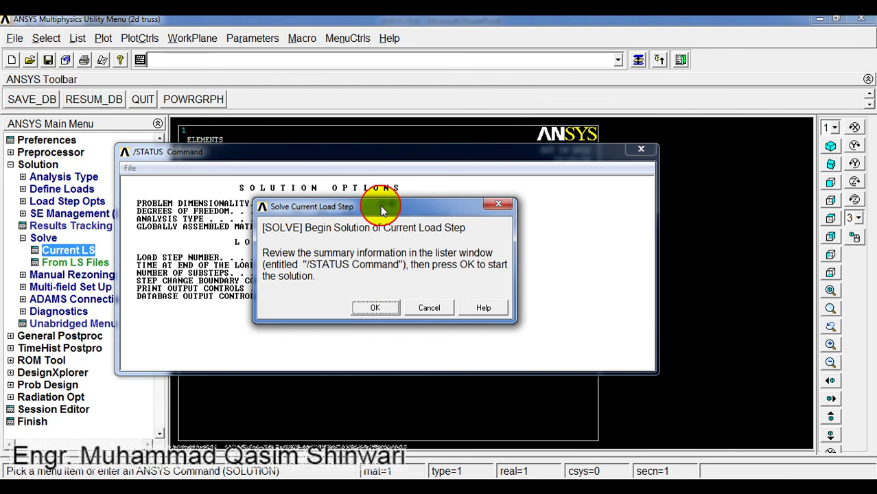
{"action": "left_click_drag", "start_coordinate": [378, 204], "coordinate": [602, 158]}
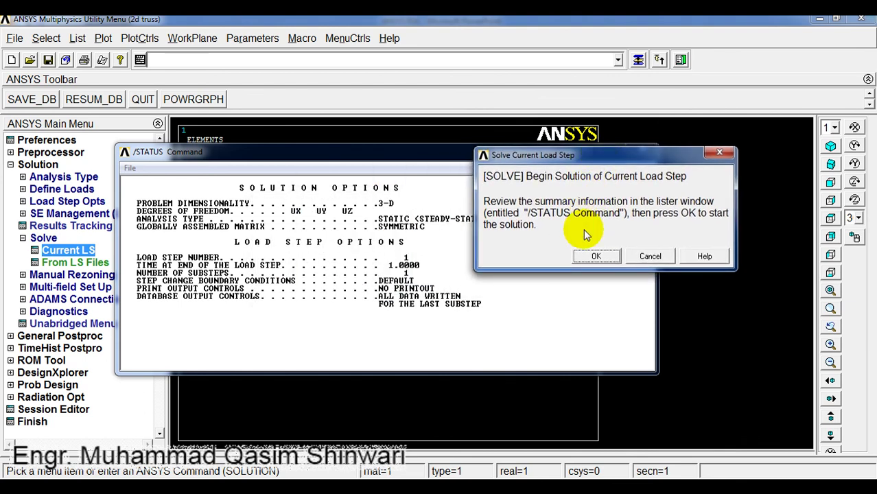
{"action": "left_click", "coordinate": [596, 256]}
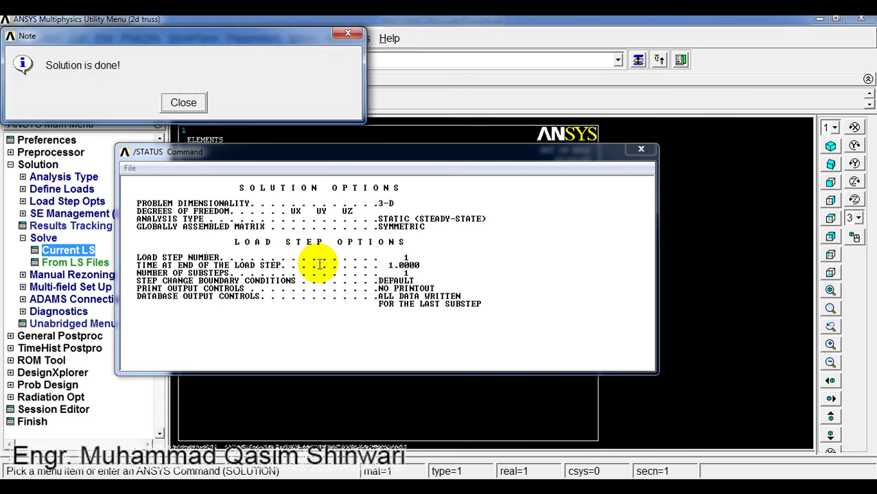
- Close the 'Solution is done!' note and status lister, then save the solved database
{"action": "left_click", "coordinate": [183, 102]}
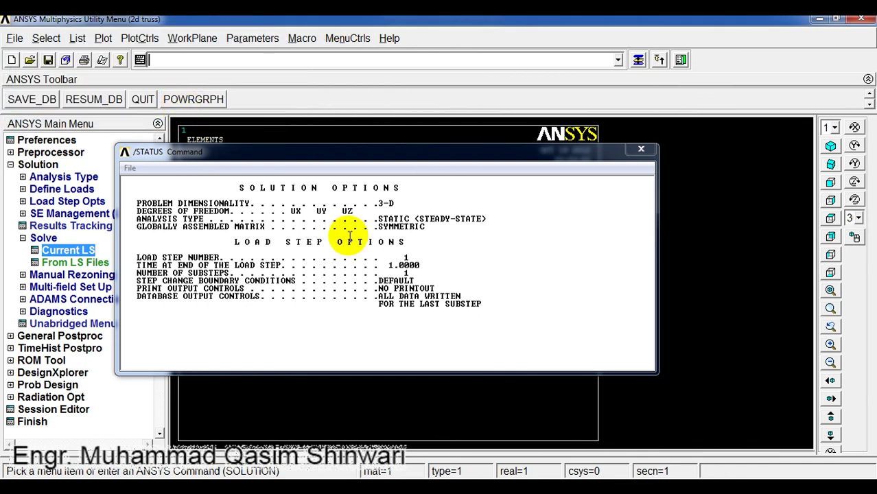
{"action": "left_click", "coordinate": [640, 152]}
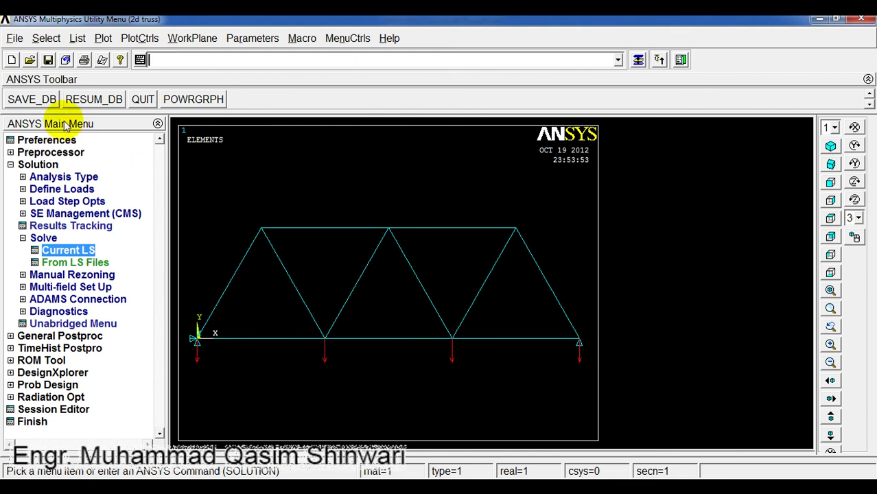
{"action": "left_click", "coordinate": [31, 100]}
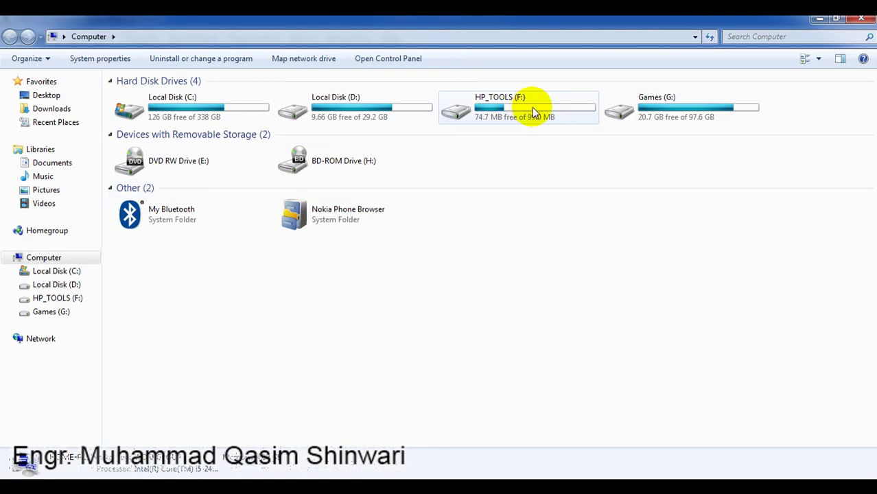
- Open HP_TOOLS (F:) > 'truss - video tutorial' and select the 2d truss.rst results file (320 KB)
{"action": "left_click", "coordinate": [532, 108]}
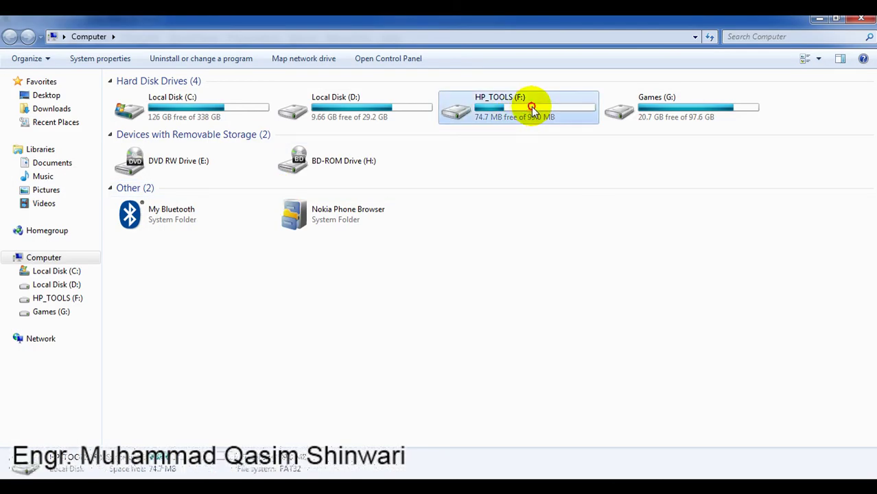
{"action": "double_click", "coordinate": [531, 108]}
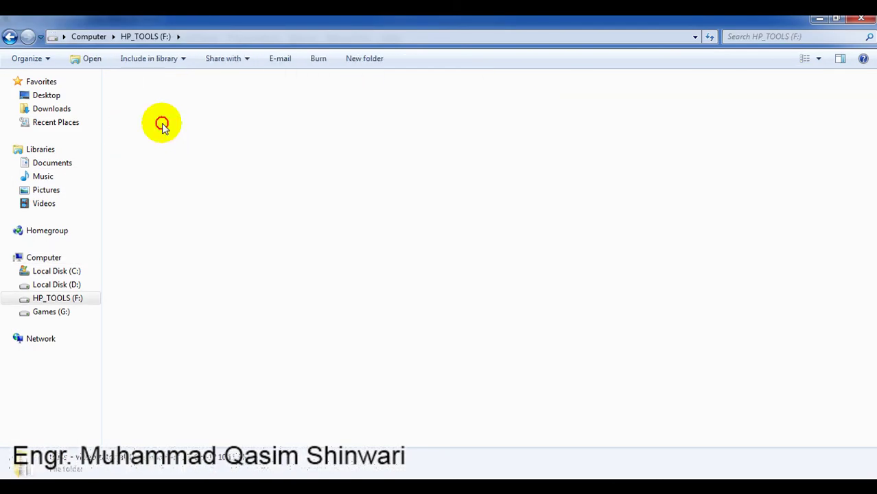
{"action": "double_click", "coordinate": [161, 125]}
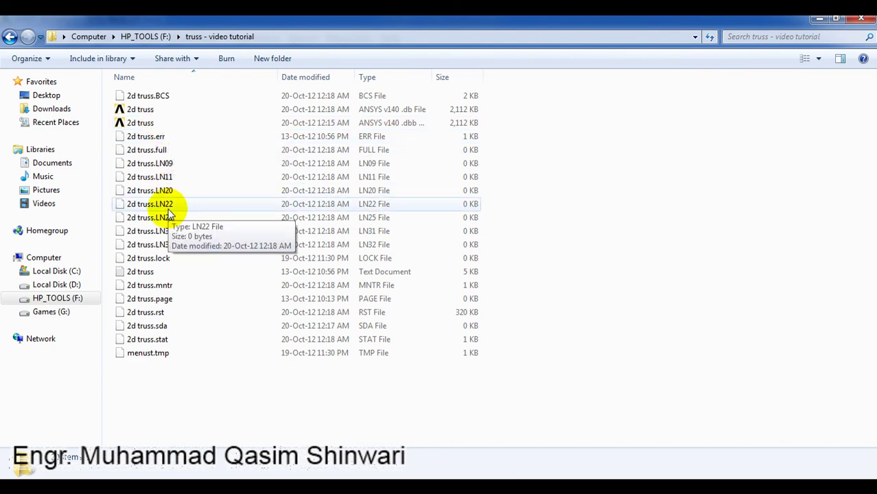
{"action": "left_click", "coordinate": [157, 314]}
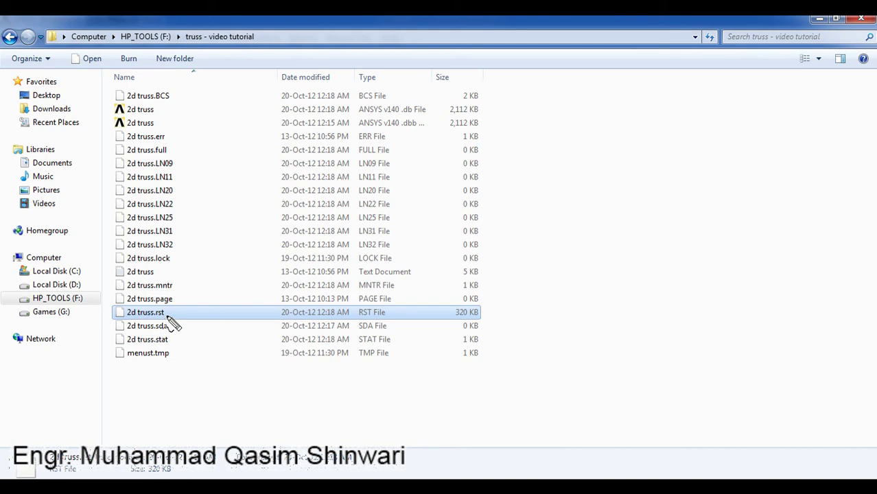
{"action": "right_click", "coordinate": [166, 314]}
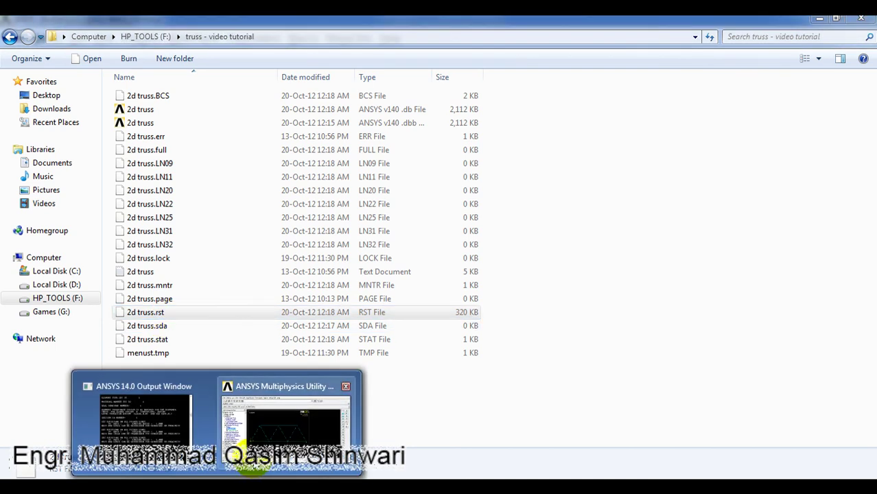
- Bring the ANSYS Mechanical APDL window back in front of Windows Explorer
{"action": "left_click", "coordinate": [255, 439]}
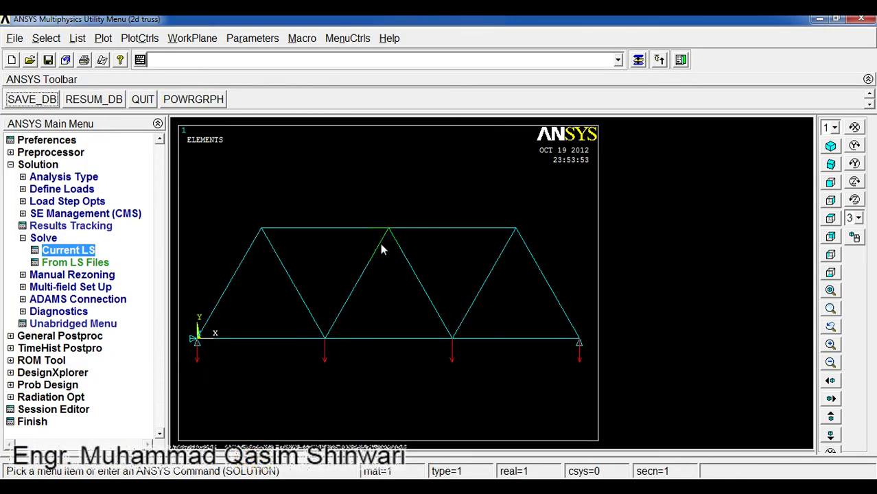